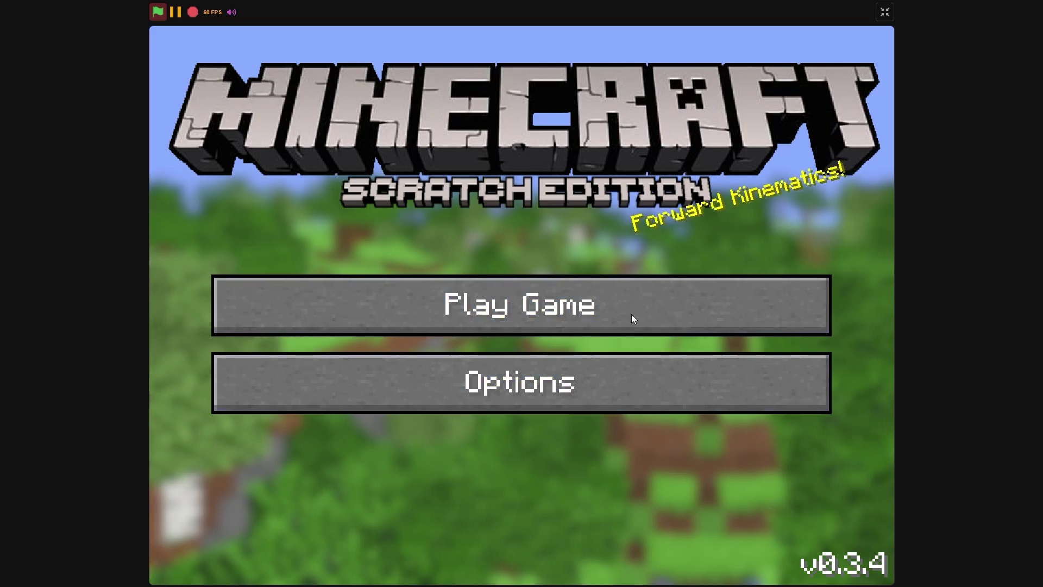
Start a new survival world from the title menu and mine the tree log
{"action": "left_click", "coordinate": [632, 314]}
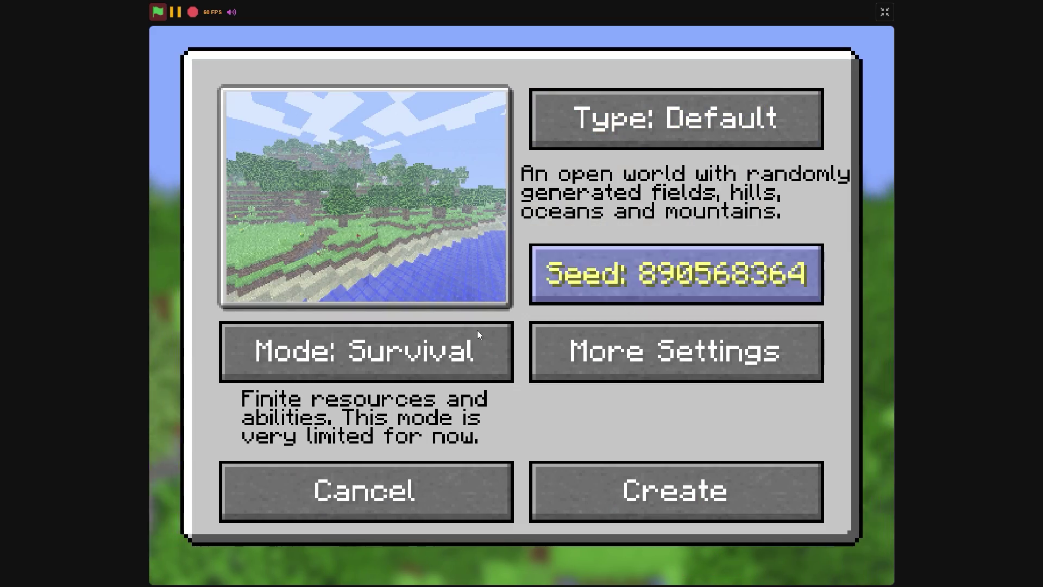
{"action": "left_click", "coordinate": [709, 463]}
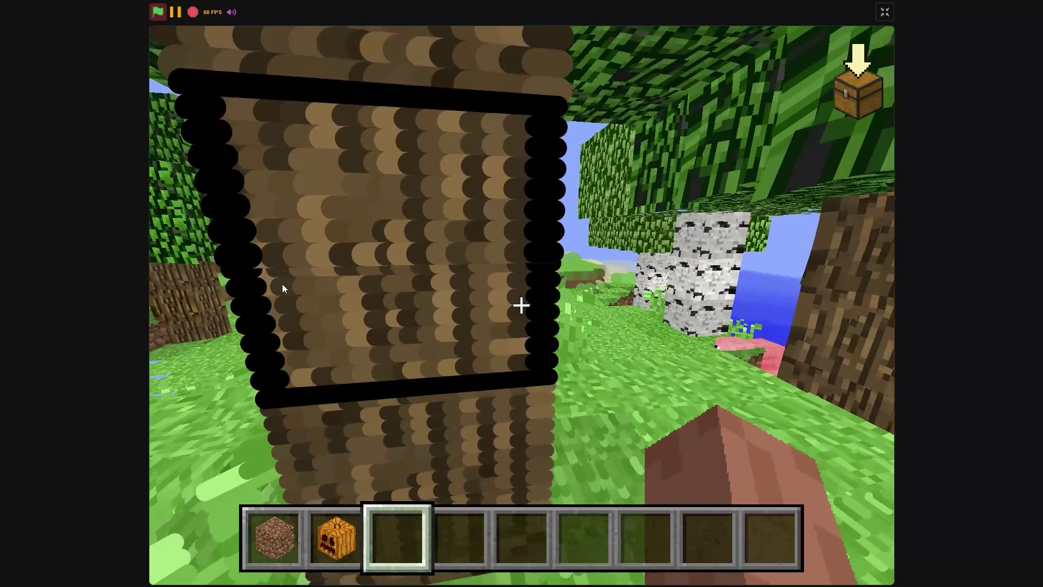
{"action": "mouse_move", "coordinate": [282, 283]}
{"action": "left_mouse_down"}
{"action": "mouse_move", "coordinate": [255, 289]}
{"action": "mouse_move", "coordinate": [439, 298]}
{"action": "mouse_move", "coordinate": [447, 330]}
{"action": "left_mouse_up"}
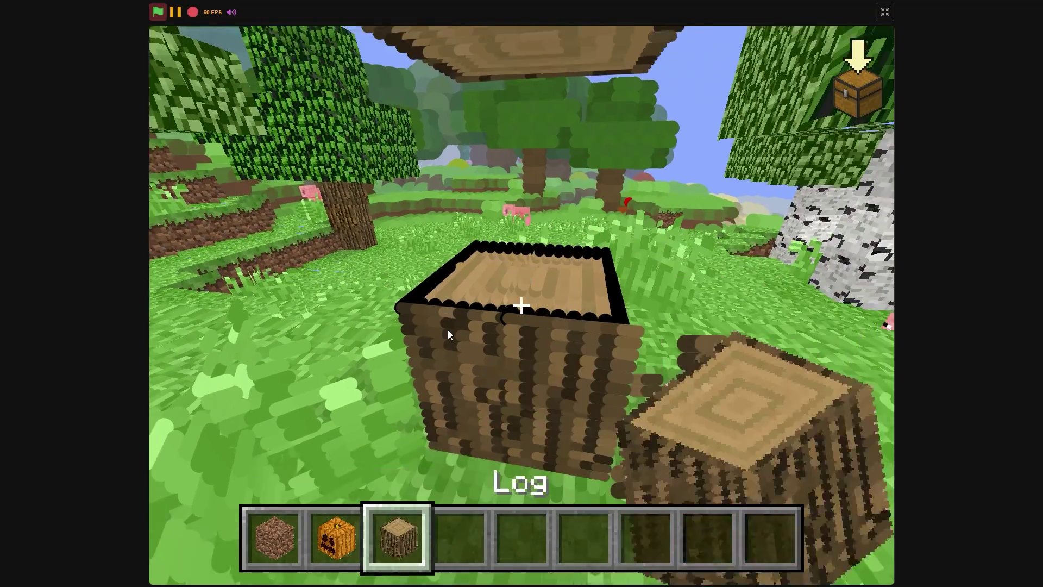
{"action": "scroll", "coordinate": [448, 330], "scroll_direction": "down", "scroll_amount": 1}
Hunt two nearby pigs for porkchops
{"action": "left_click_drag", "start_coordinate": [276, 377], "coordinate": [284, 377]}
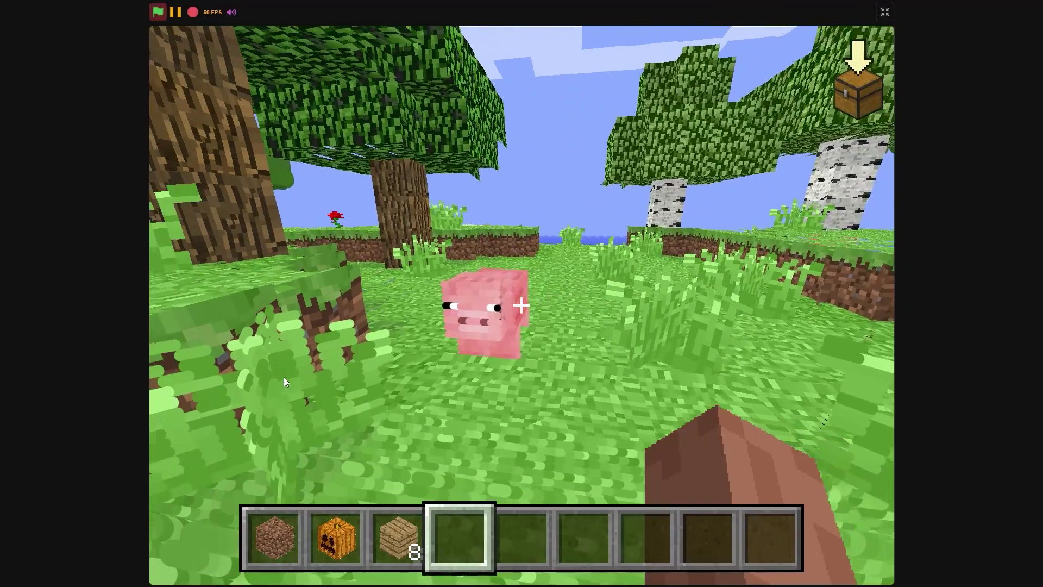
{"action": "left_click", "coordinate": [283, 377]}
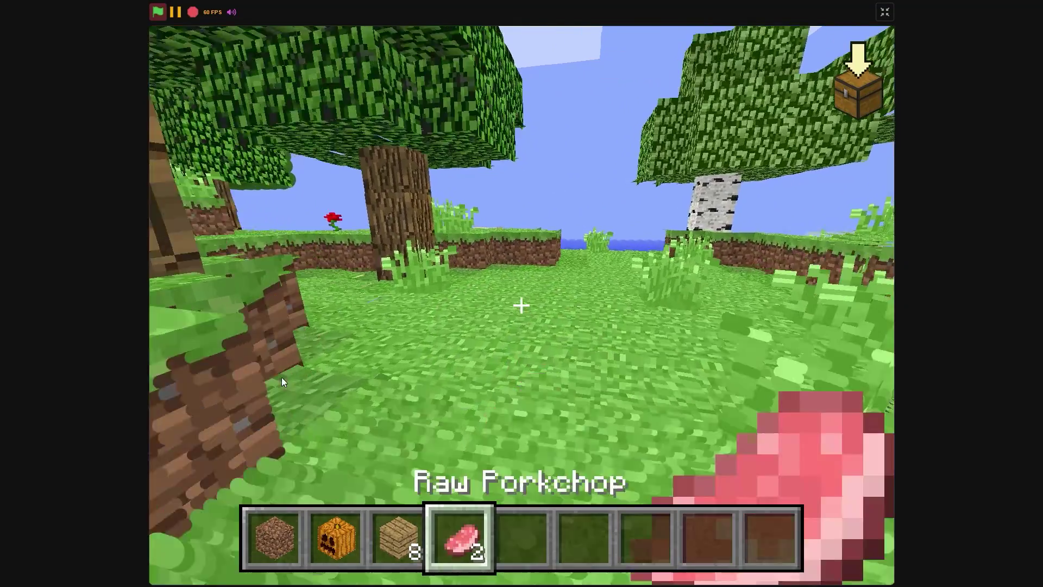
{"action": "mouse_move", "coordinate": [281, 377]}
{"action": "left_mouse_down"}
{"action": "mouse_move", "coordinate": [425, 369]}
{"action": "mouse_move", "coordinate": [451, 353]}
{"action": "mouse_move", "coordinate": [419, 347]}
{"action": "left_mouse_up"}
{"action": "left_click", "coordinate": [452, 353]}
{"action": "left_click", "coordinate": [422, 347]}
Craft planks from the log in the inventory and move them to the hotbar
{"action": "key", "text": "e"}
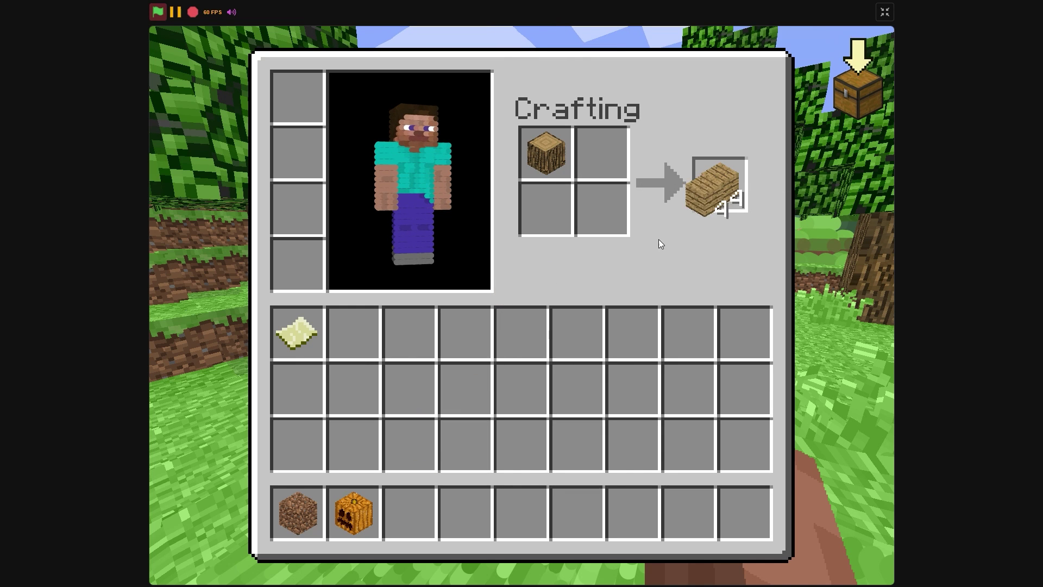
{"action": "left_click", "coordinate": [714, 187]}
{"action": "left_click", "coordinate": [408, 509]}
{"action": "key", "text": "e"}
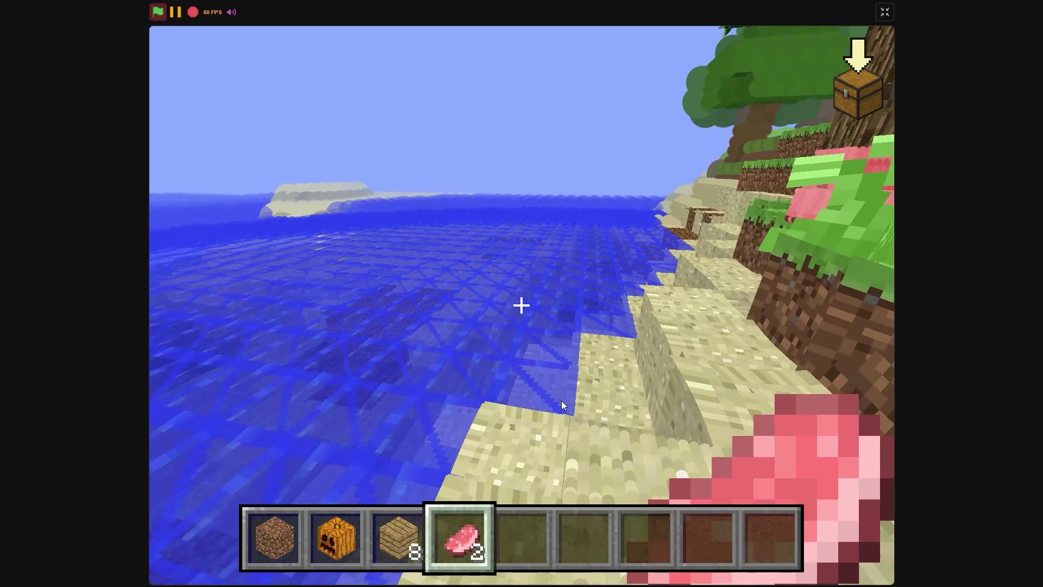
Place three plank blocks on the grass, stacking one on the row
{"action": "left_click_drag", "start_coordinate": [562, 400], "coordinate": [470, 409]}
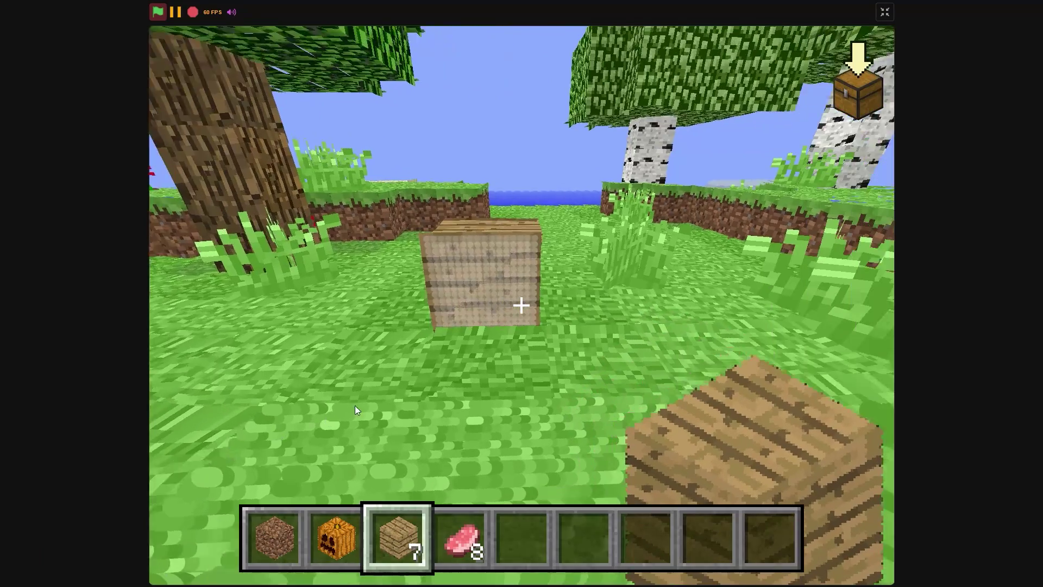
{"action": "right_click", "coordinate": [365, 404]}
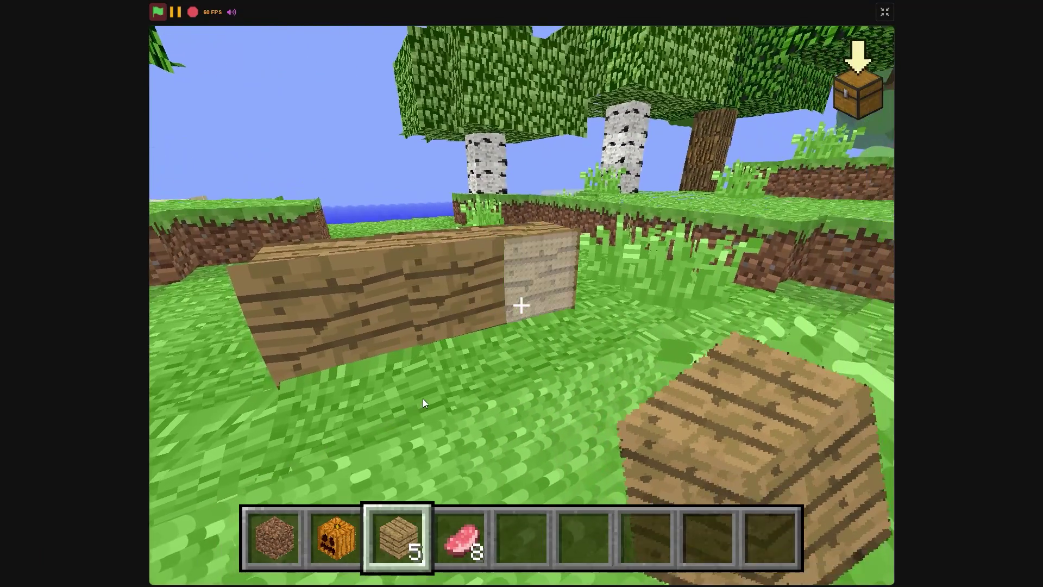
{"action": "right_click", "coordinate": [424, 398]}
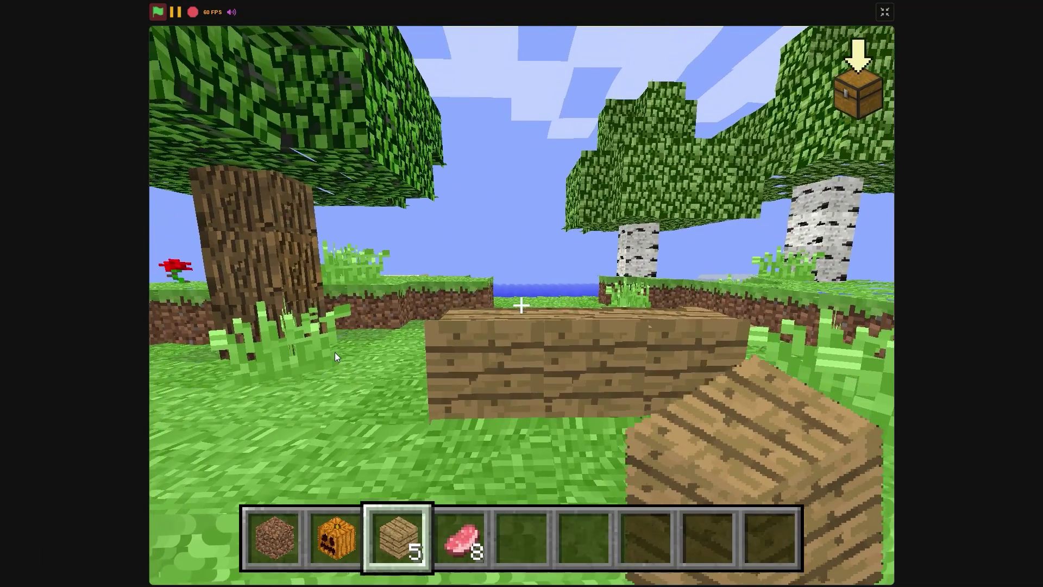
{"action": "right_click", "coordinate": [340, 355]}
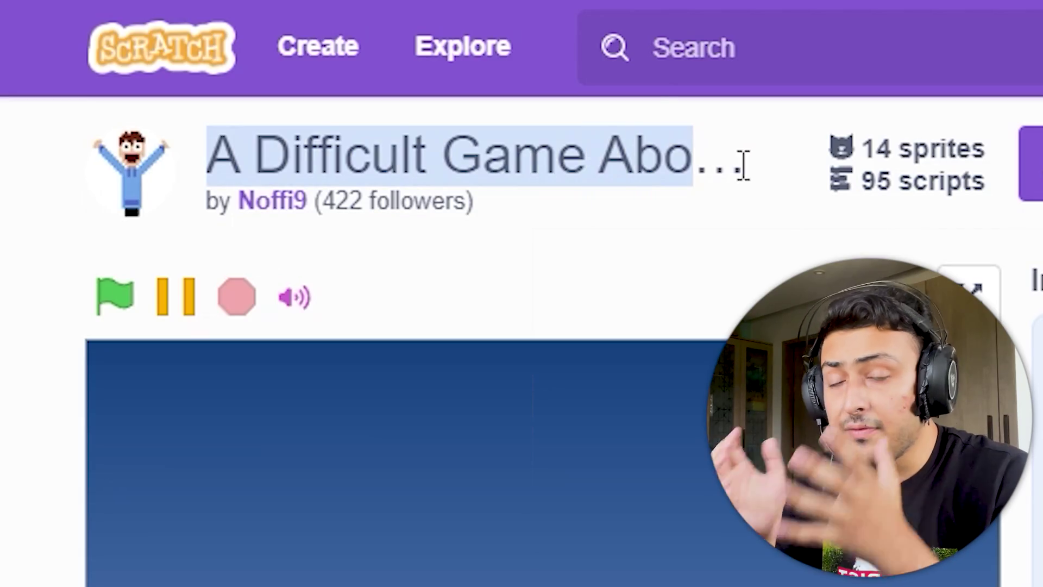
Deselect the highlighted project title text on the Arena (v3.02) page
{"action": "left_click", "coordinate": [681, 261]}
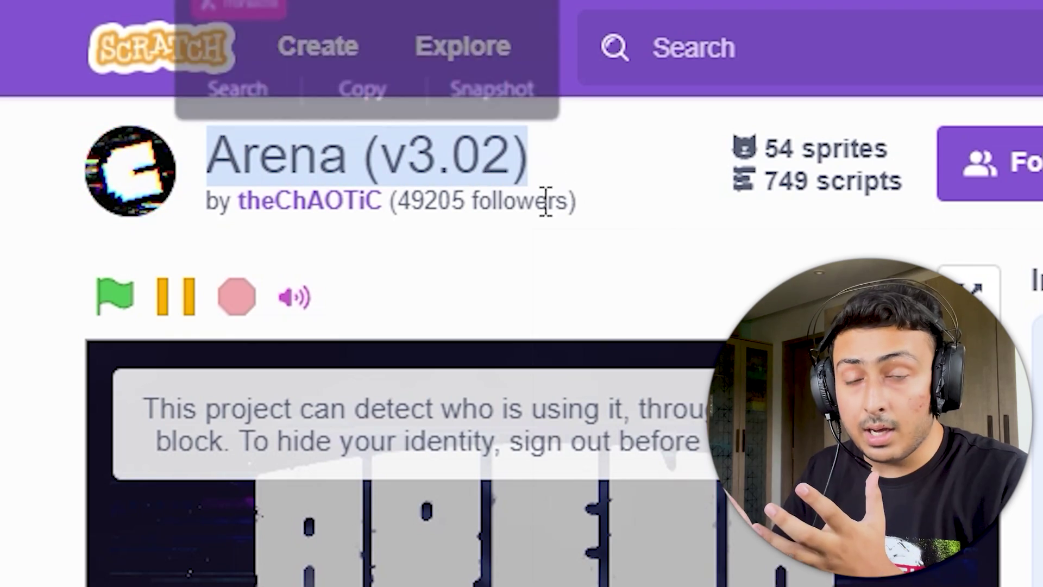
Start Arena, confirm the gamemode, and set up three players
{"action": "left_click", "coordinate": [244, 235]}
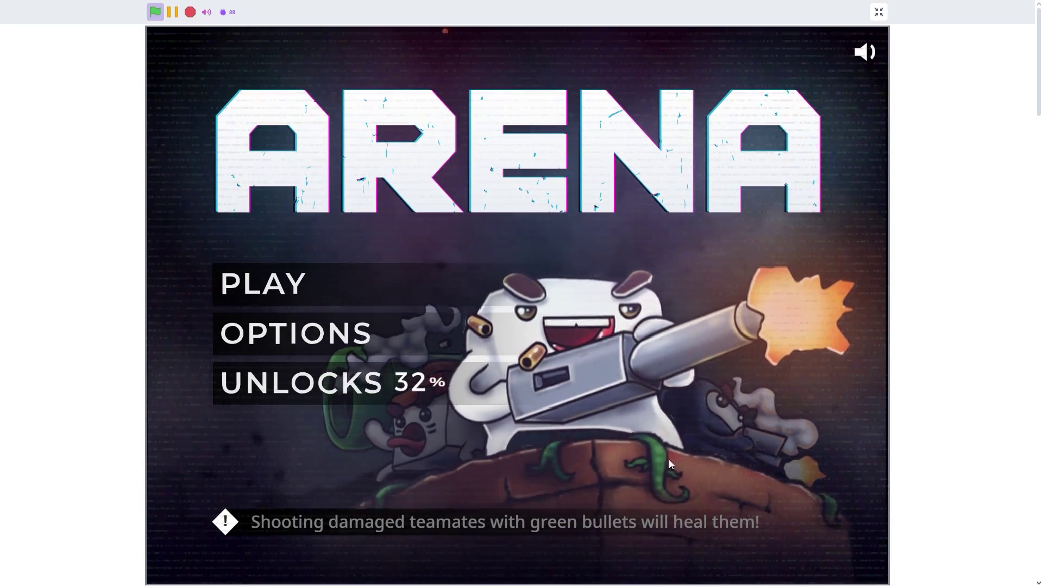
{"action": "left_click", "coordinate": [457, 283]}
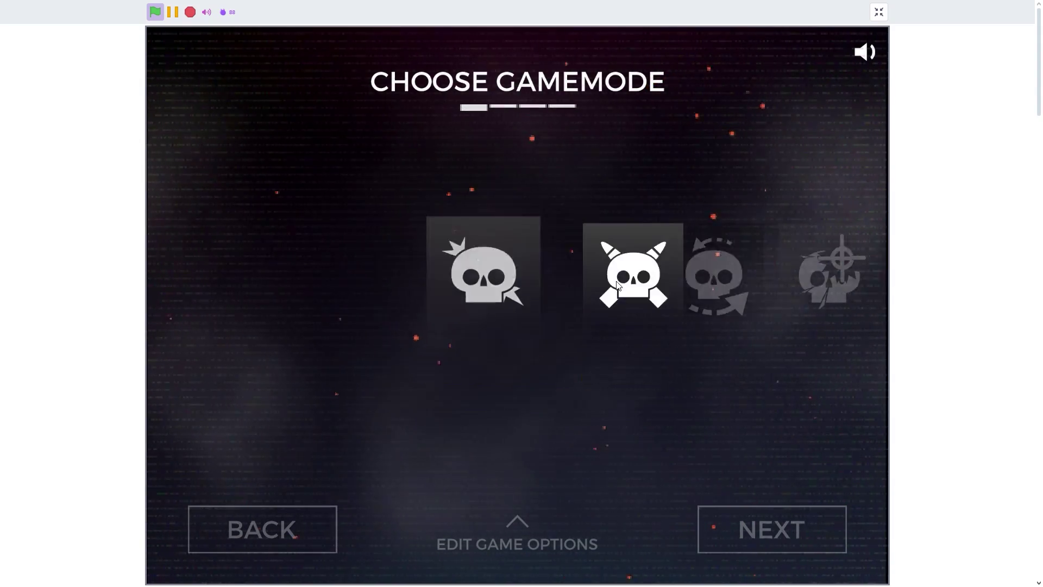
{"action": "left_click", "coordinate": [771, 528]}
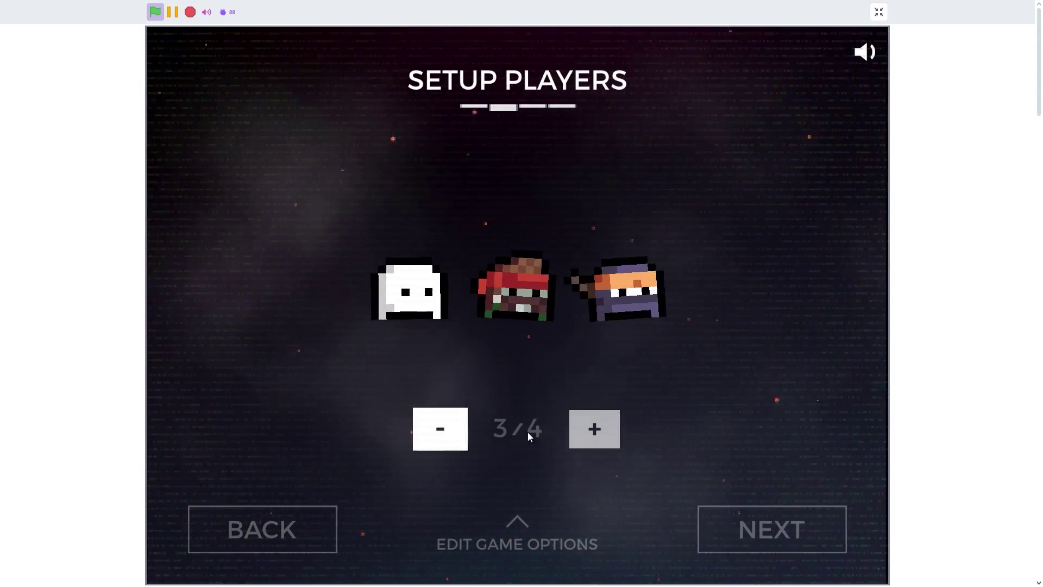
{"action": "left_click", "coordinate": [792, 515]}
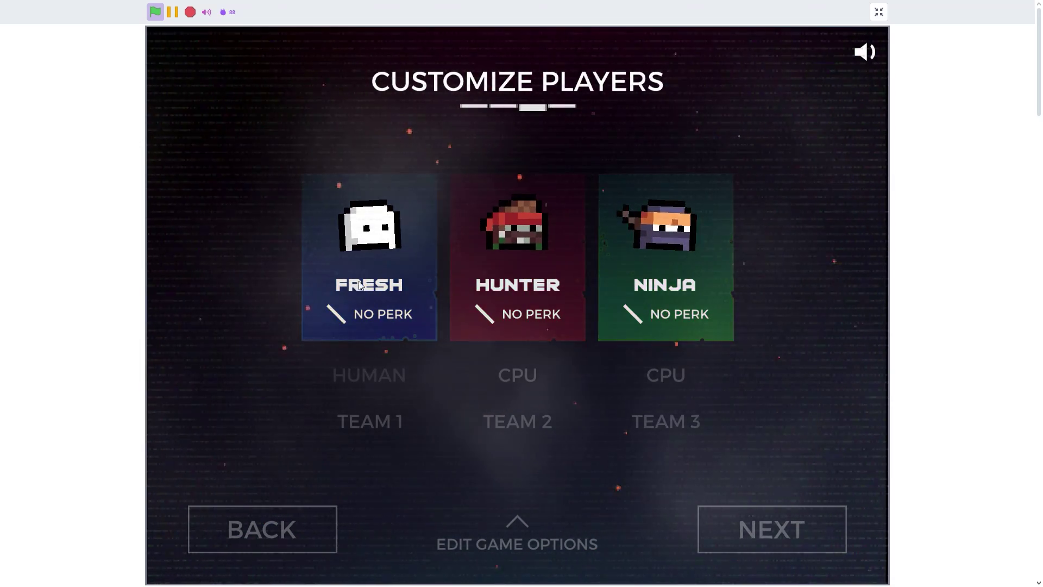
Change player 1's character and settle on the Gun Game mode
{"action": "left_click", "coordinate": [419, 225]}
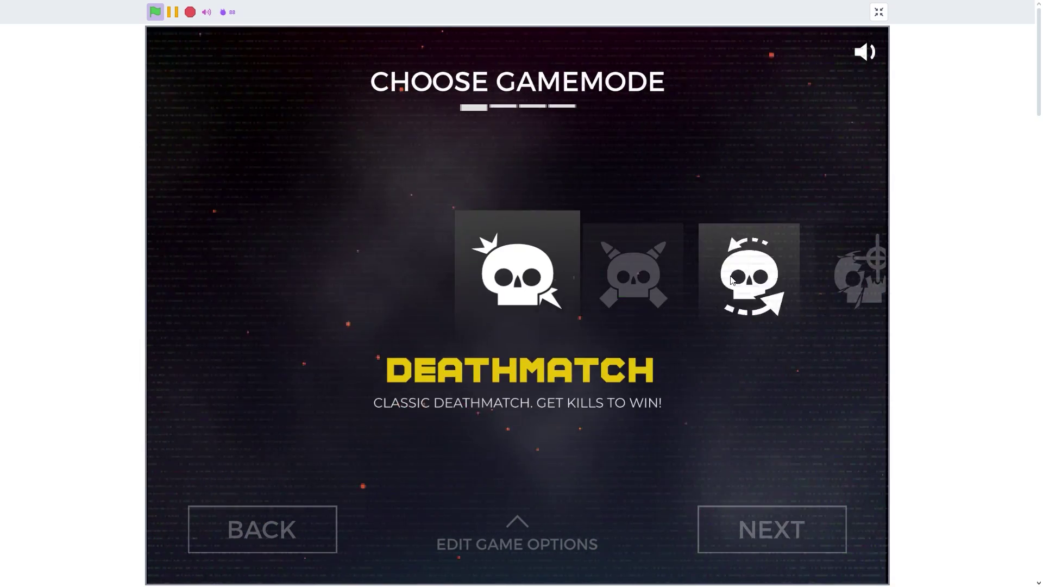
{"action": "left_click", "coordinate": [664, 279]}
{"action": "left_click", "coordinate": [674, 280]}
{"action": "left_click", "coordinate": [441, 270]}
{"action": "left_click", "coordinate": [385, 268]}
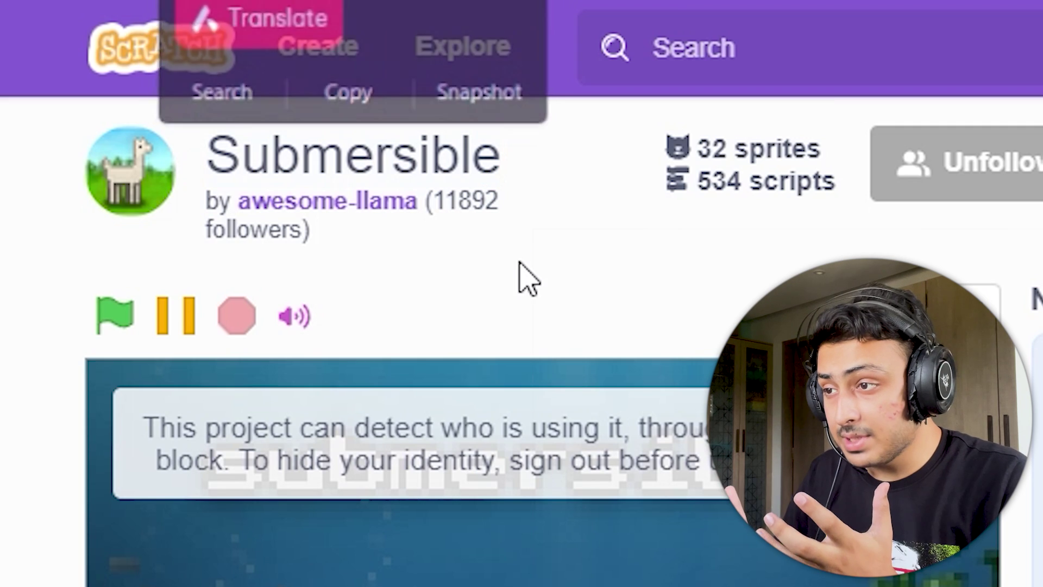
Lower the submarine from the ship, dive toward the reef, and collect a manganese deposit
{"action": "left_click", "coordinate": [218, 218]}
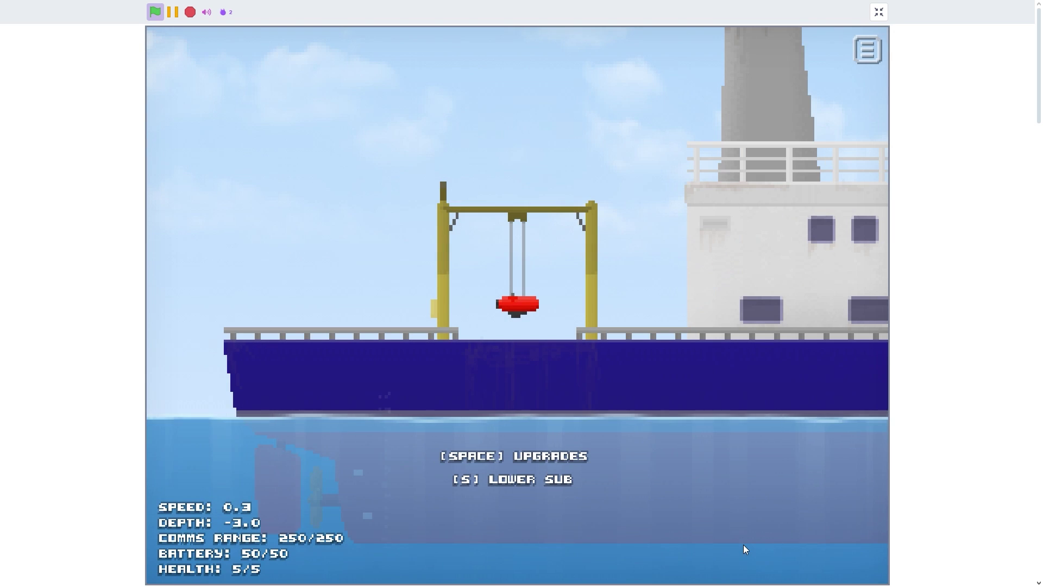
{"action": "key", "text": "s"}
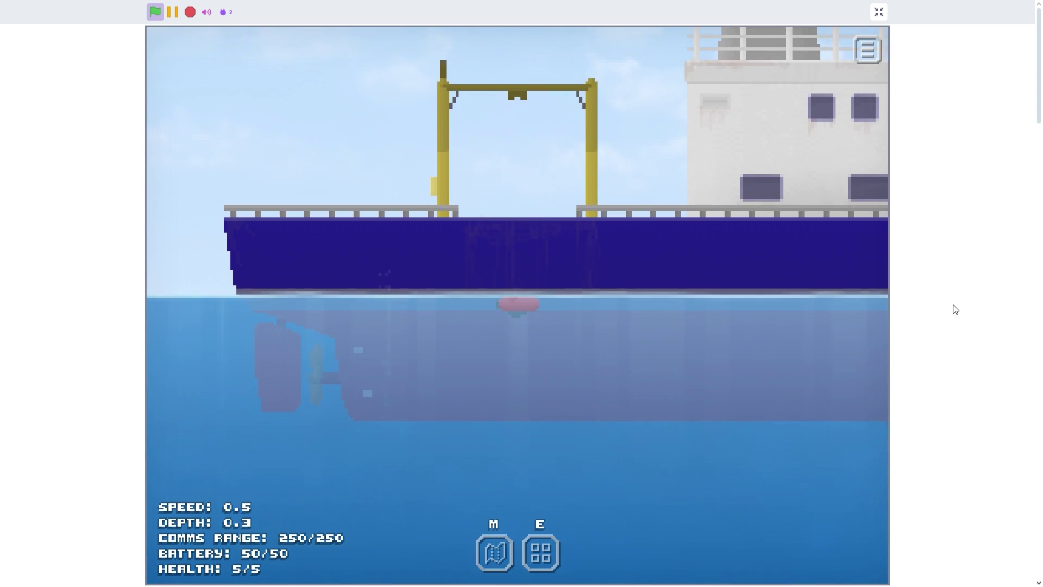
{"action": "key", "text": "Down"}
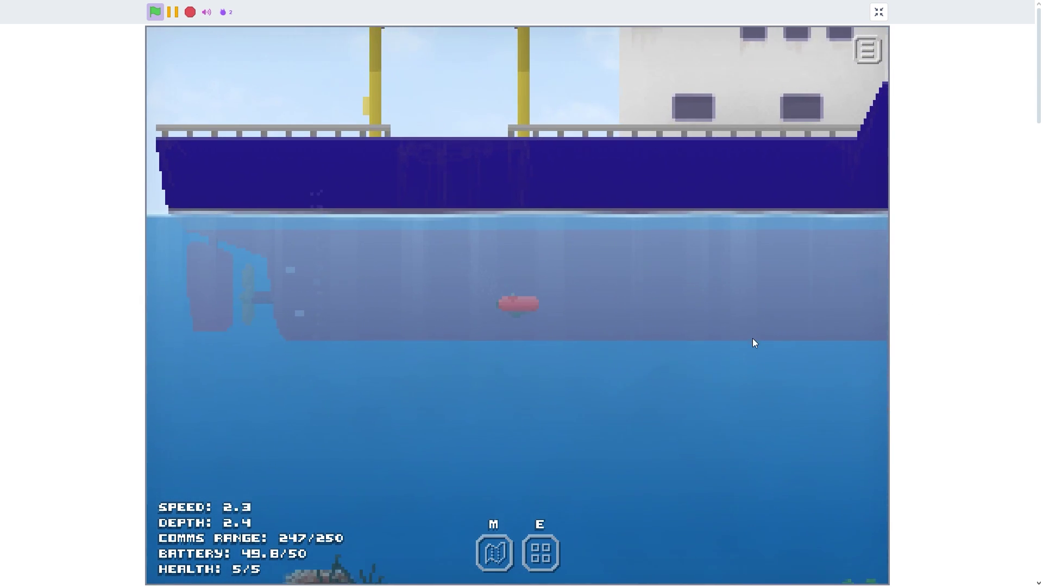
{"action": "key", "text": "Down"}
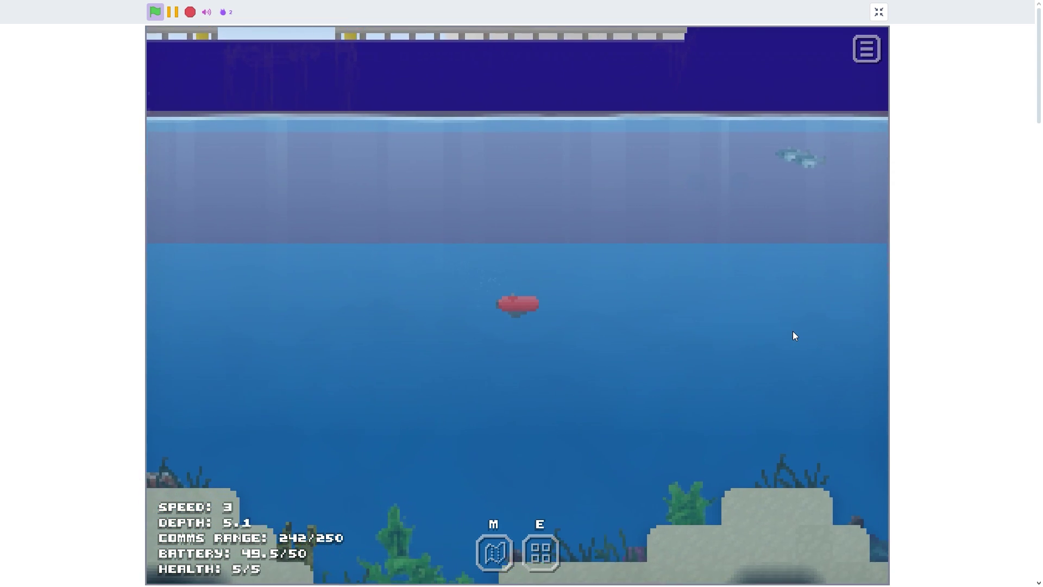
{"action": "key", "text": "Down"}
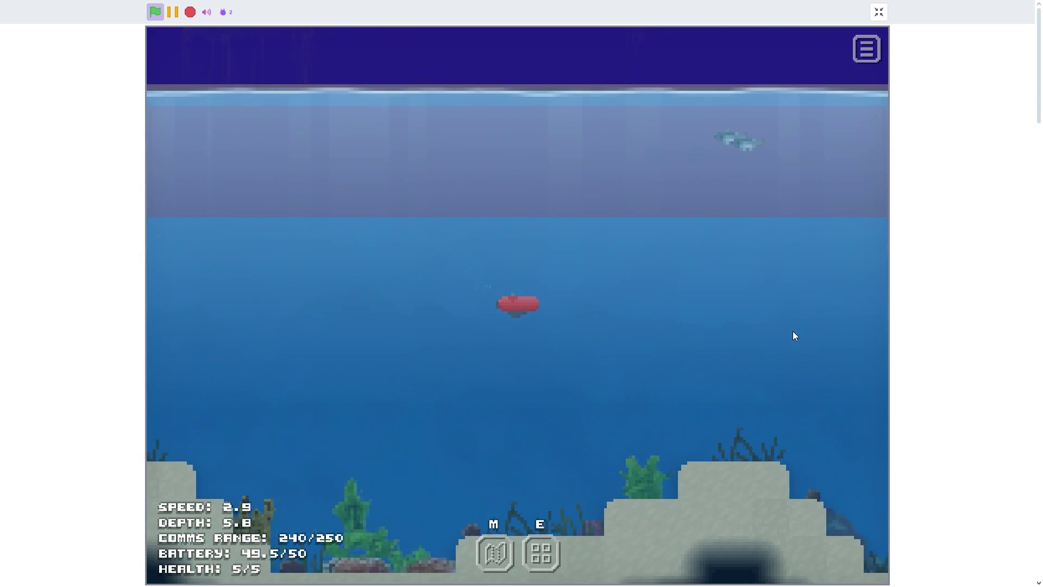
{"action": "key", "text": "Right"}
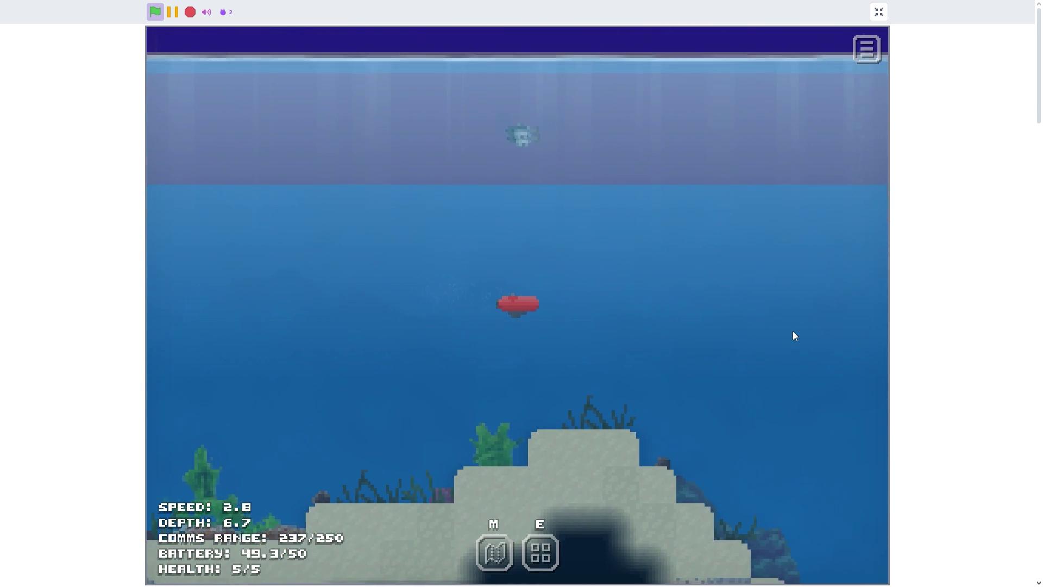
{"action": "key", "text": "Right"}
{"action": "key", "text": "Up"}
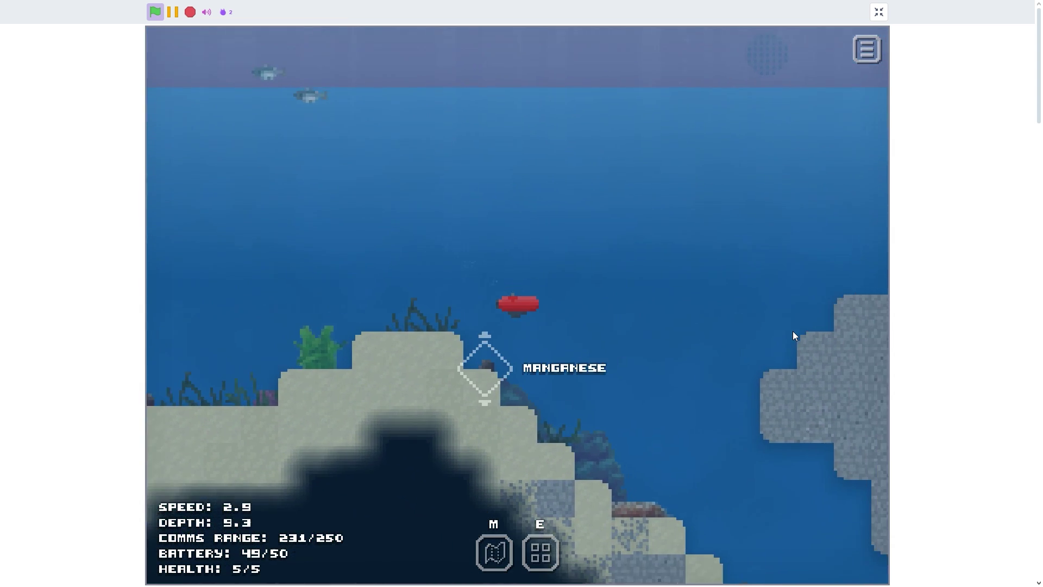
{"action": "left_click", "coordinate": [485, 368]}
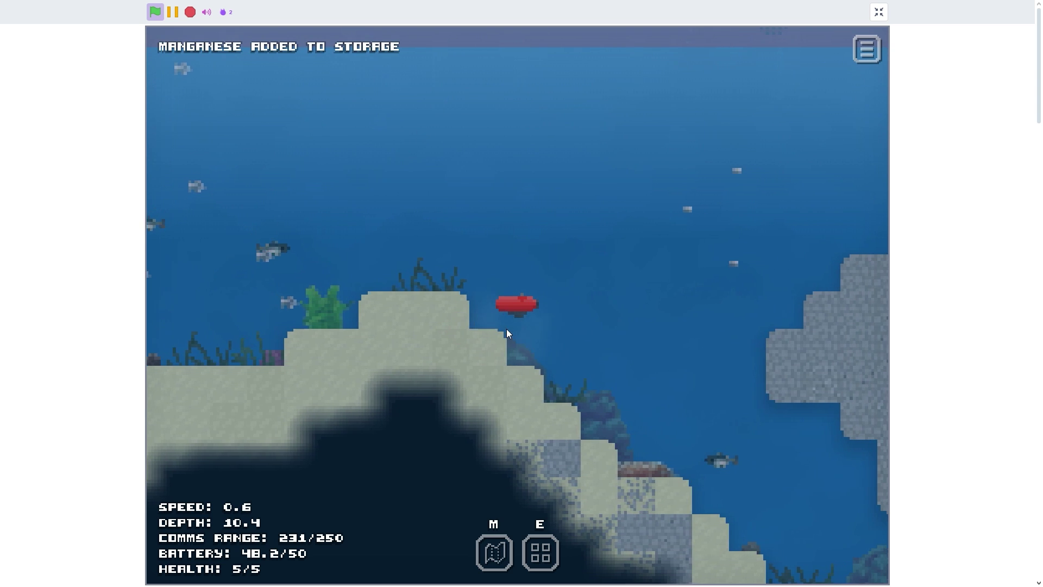
Descend along the rock wall to the seabed and collect two more manganese deposits
{"action": "key", "text": "Up"}
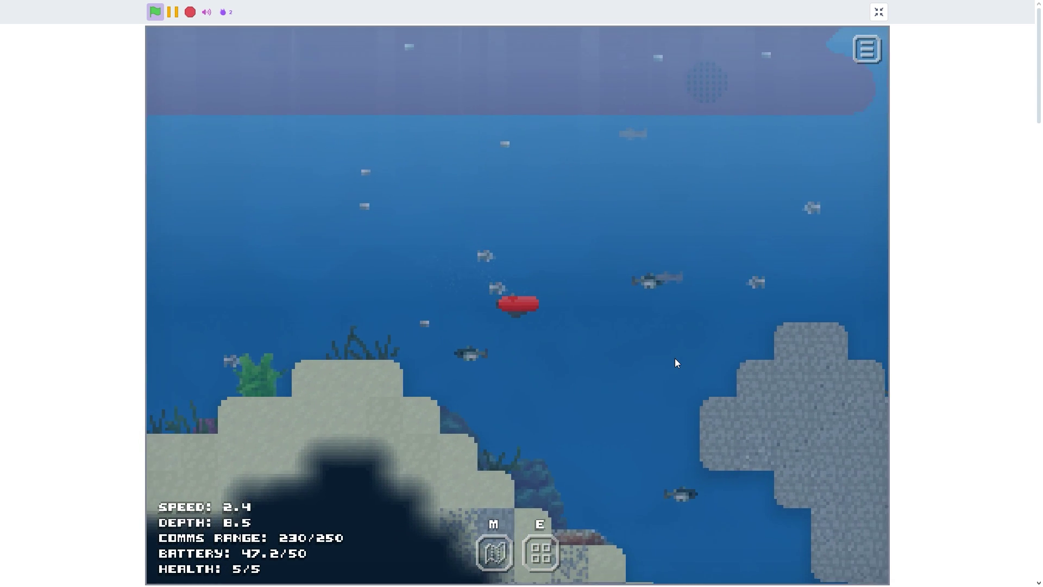
{"action": "key", "text": "Right"}
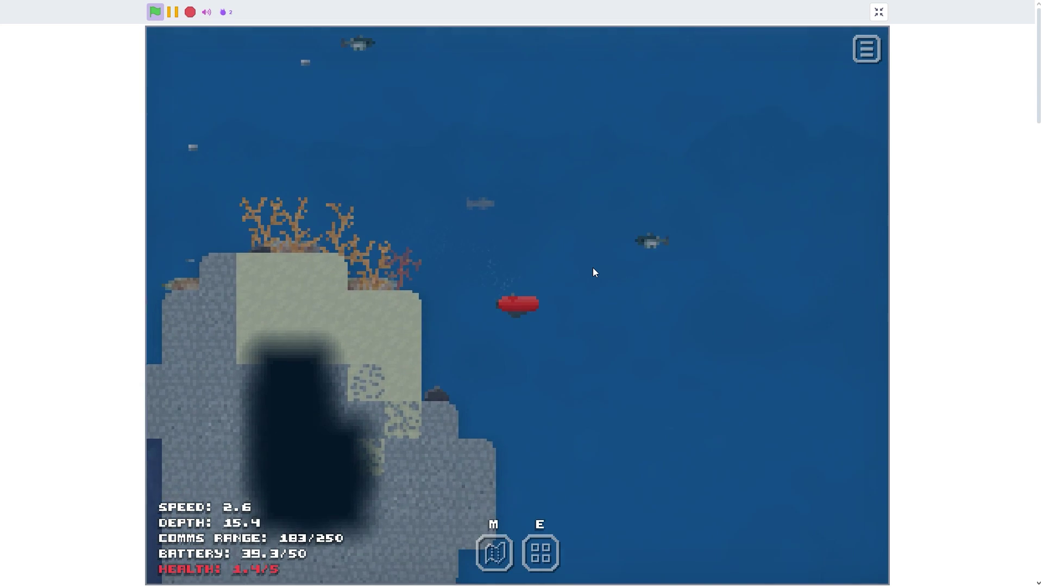
{"action": "key", "text": "Down"}
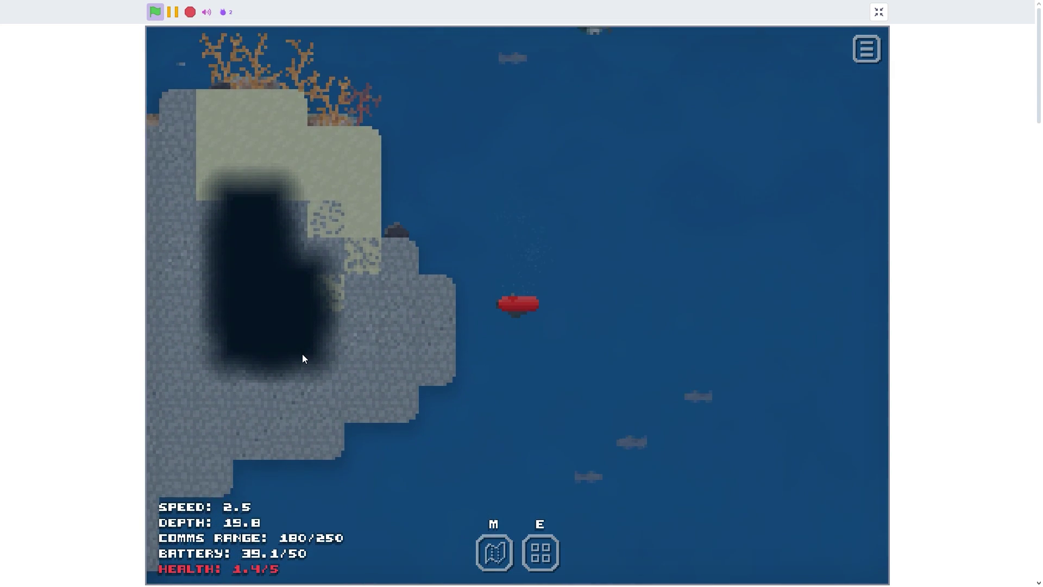
{"action": "key", "text": "Down"}
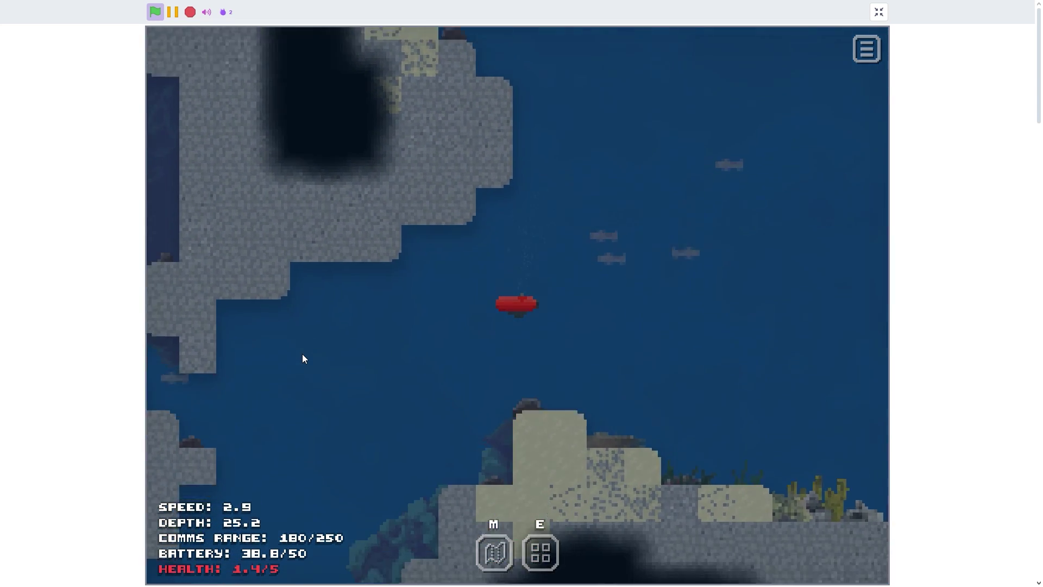
{"action": "key", "text": "Down"}
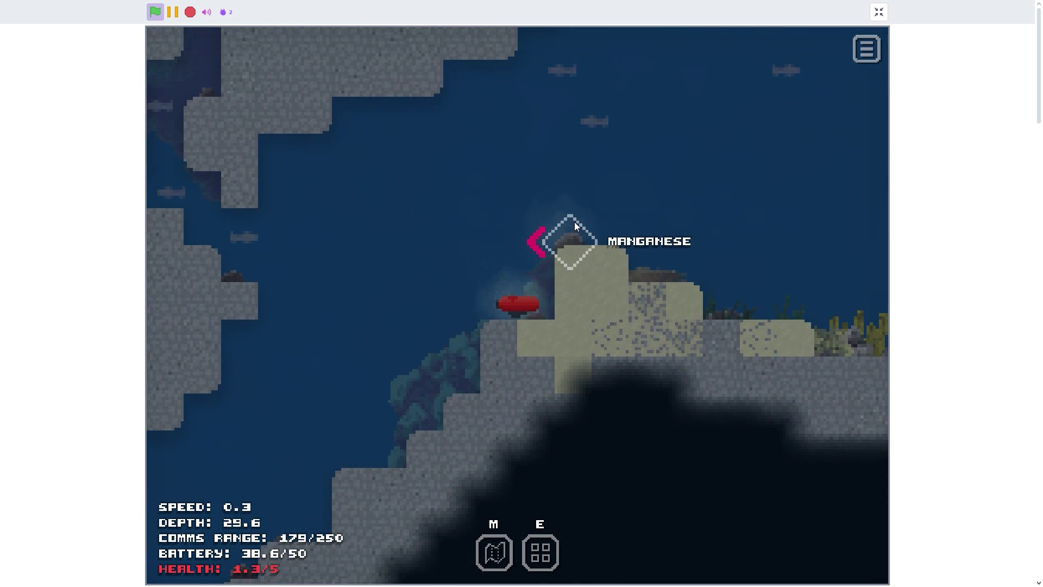
{"action": "key", "text": "Up"}
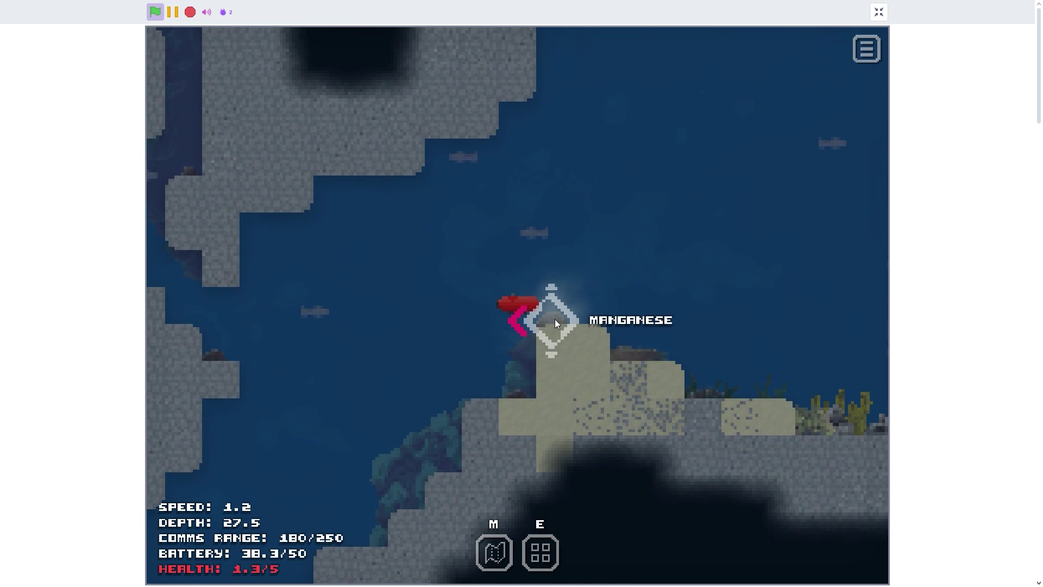
{"action": "left_click", "coordinate": [554, 322]}
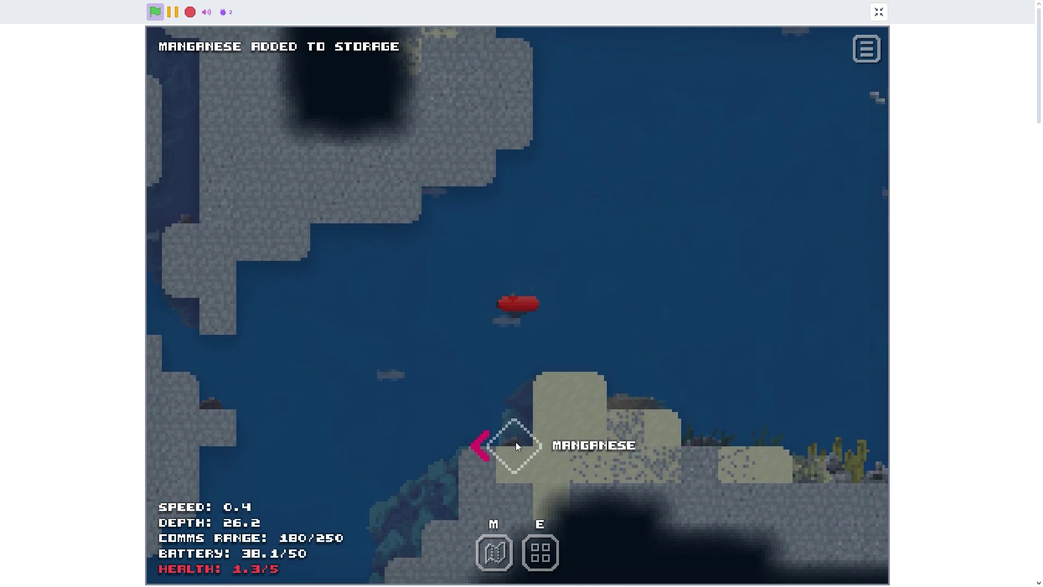
{"action": "left_click", "coordinate": [516, 442]}
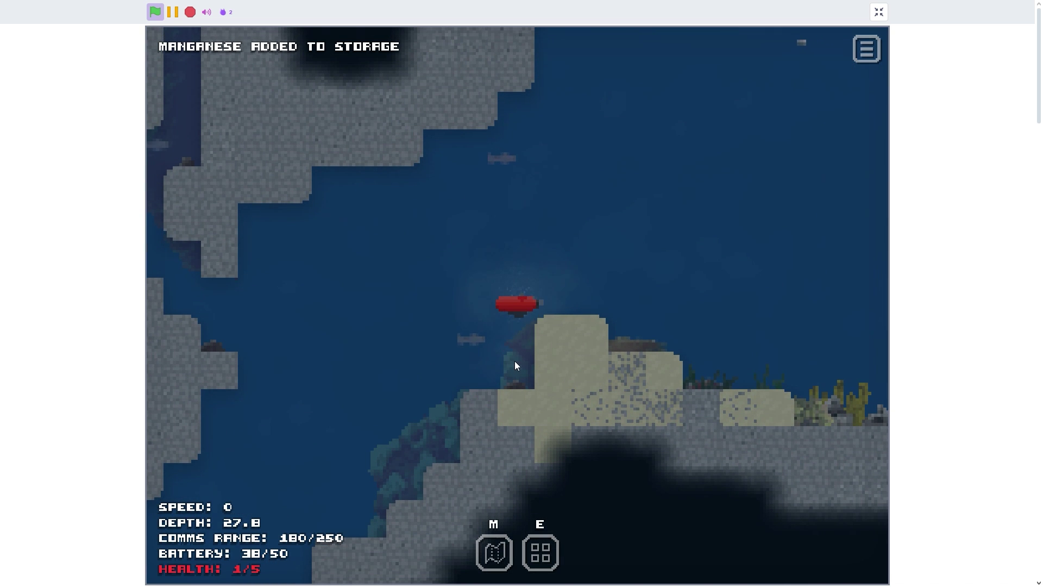
{"action": "key", "text": "Down"}
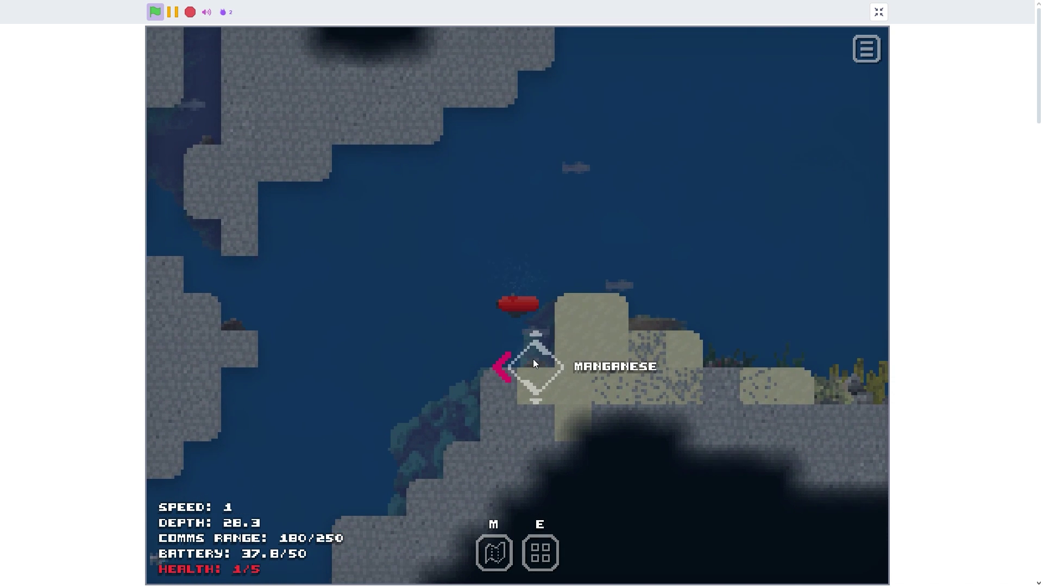
{"action": "left_click", "coordinate": [533, 356]}
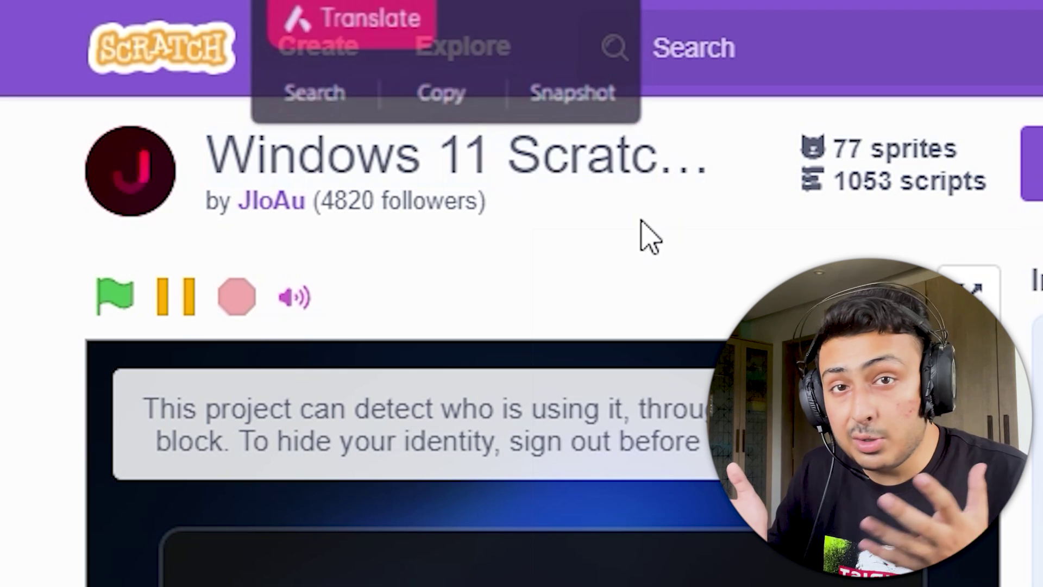
Clear the title selection and log in to the Windows 11 desktop
{"action": "left_click", "coordinate": [200, 232]}
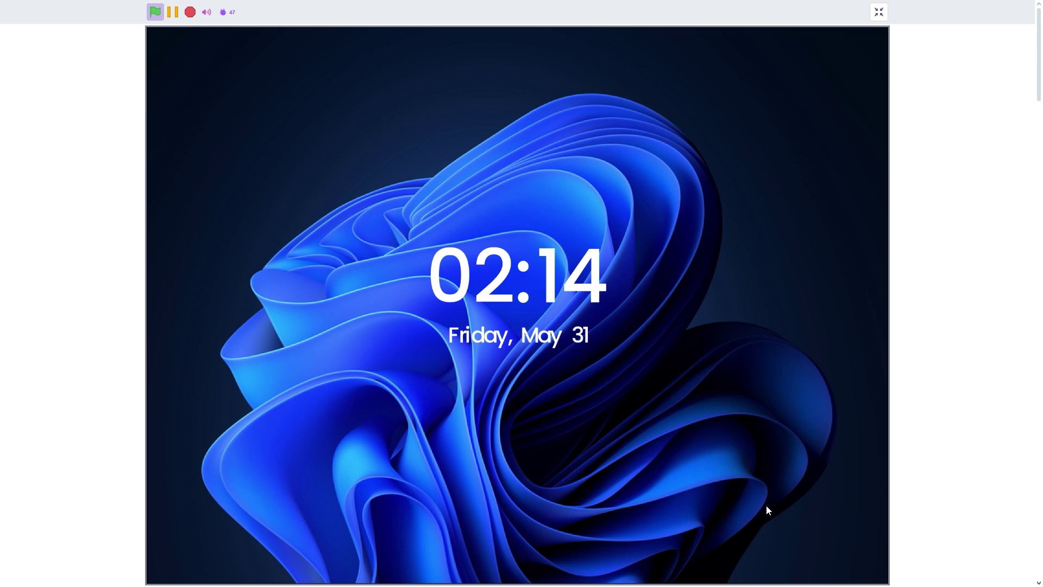
{"action": "left_click", "coordinate": [692, 378]}
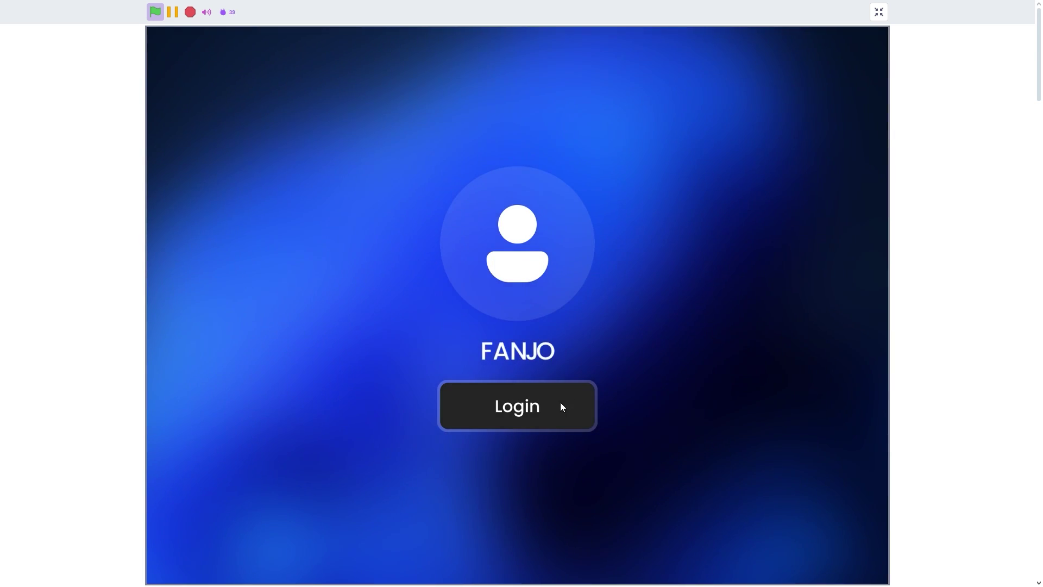
{"action": "left_click", "coordinate": [560, 402]}
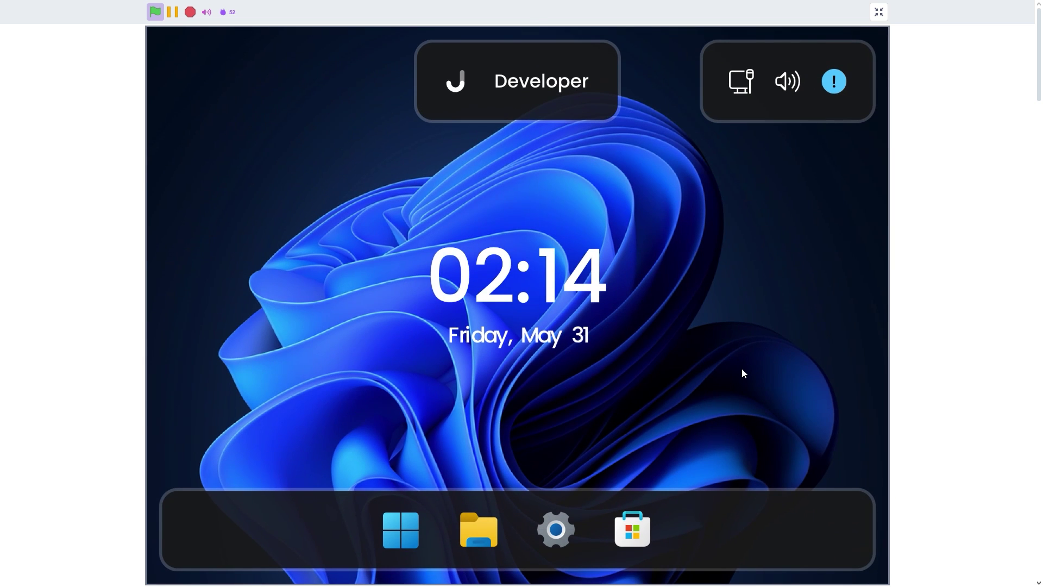
Toggle dark mode off and back on in quick settings, then launch File Explorer
{"action": "left_click", "coordinate": [741, 94]}
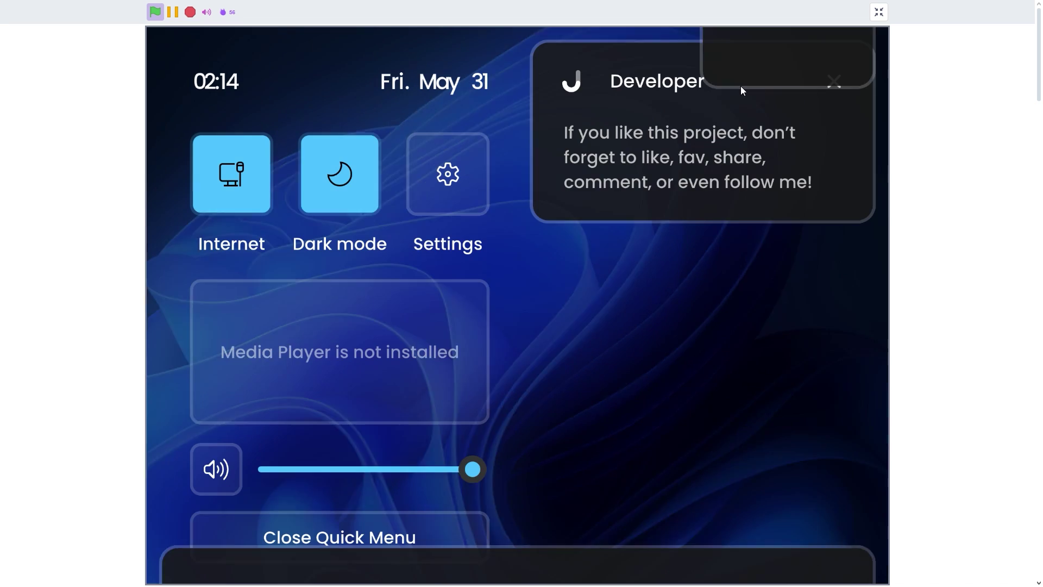
{"action": "left_click", "coordinate": [367, 260]}
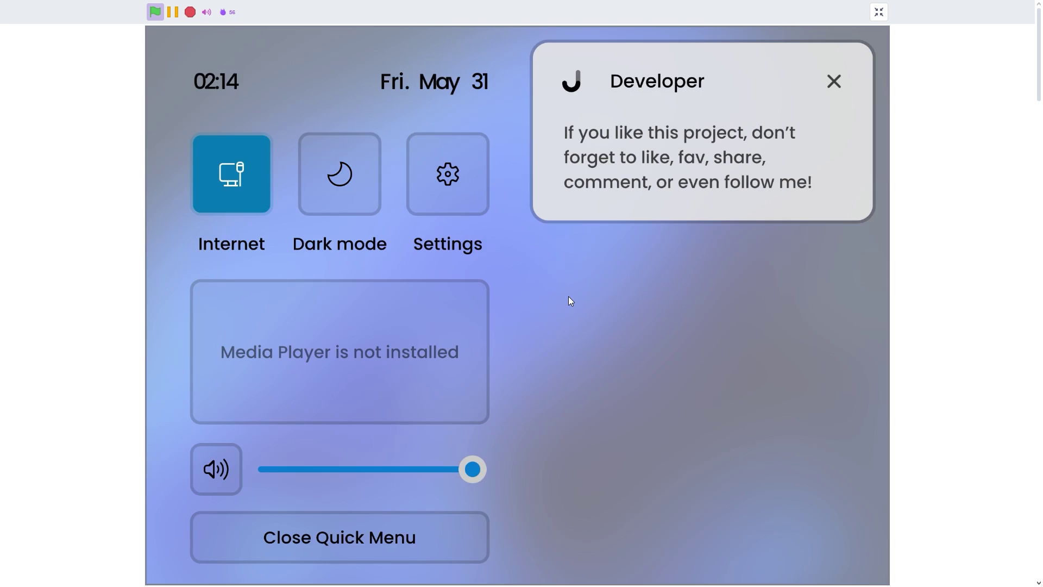
{"action": "left_click", "coordinate": [321, 174]}
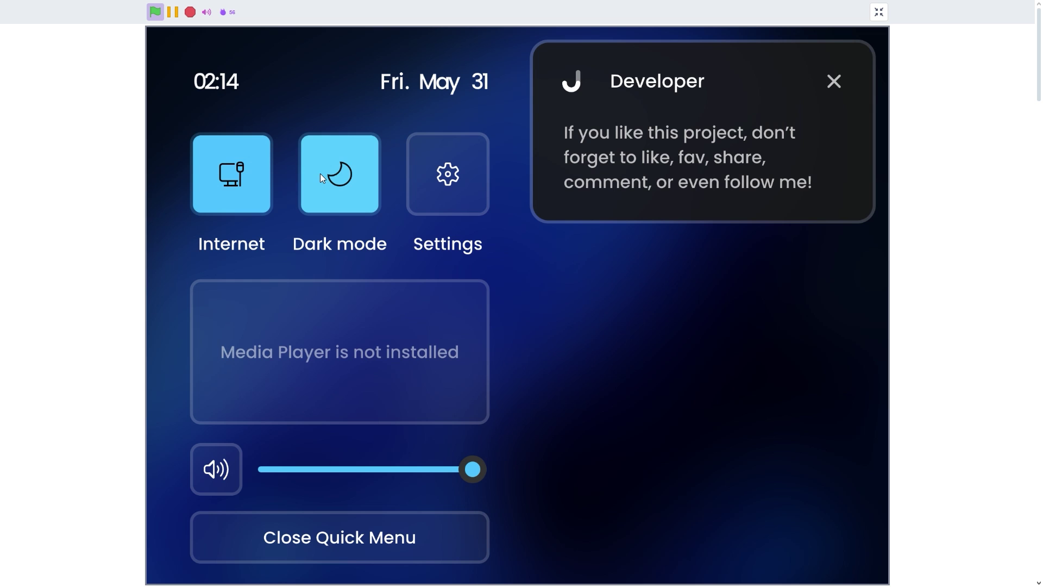
{"action": "left_click", "coordinate": [832, 76]}
{"action": "left_click", "coordinate": [467, 473]}
{"action": "left_click", "coordinate": [484, 533]}
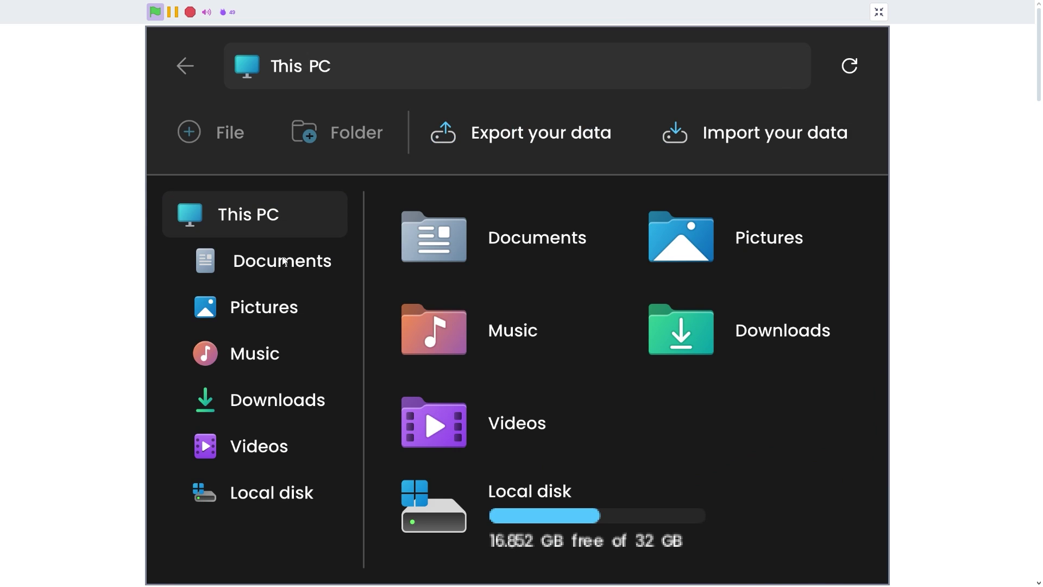
Browse Documents and Pictures, then create a folder named 'rhythm' in Downloads
{"action": "left_click", "coordinate": [270, 263]}
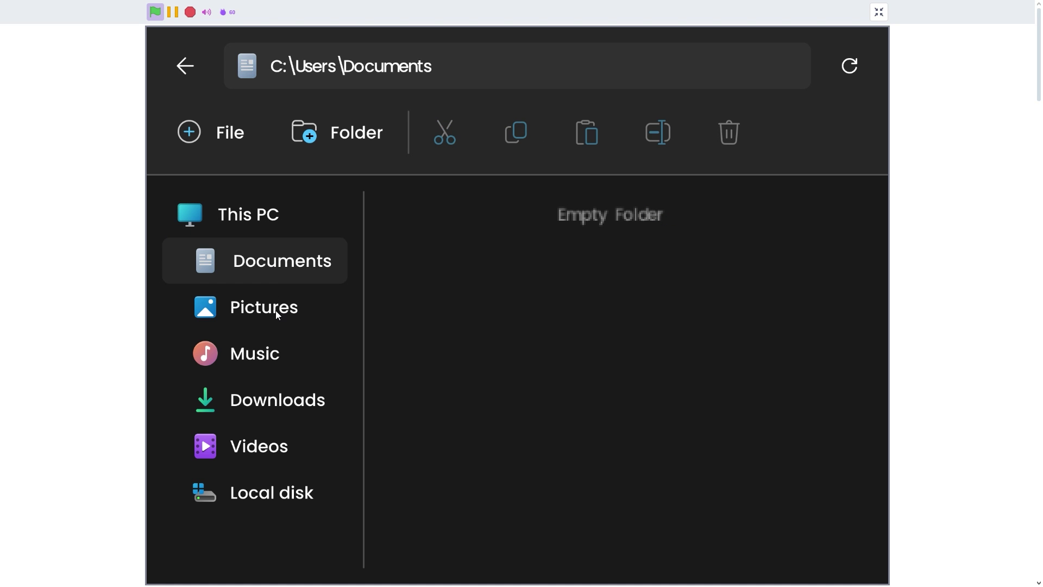
{"action": "left_click", "coordinate": [276, 311]}
{"action": "left_click", "coordinate": [286, 409]}
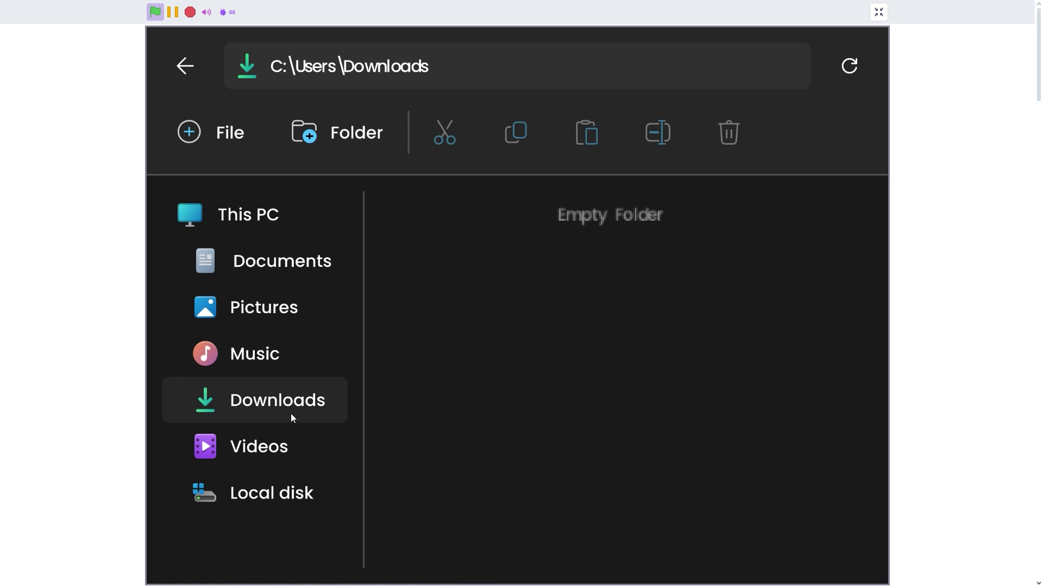
{"action": "left_click", "coordinate": [326, 124]}
{"action": "left_click", "coordinate": [481, 538]}
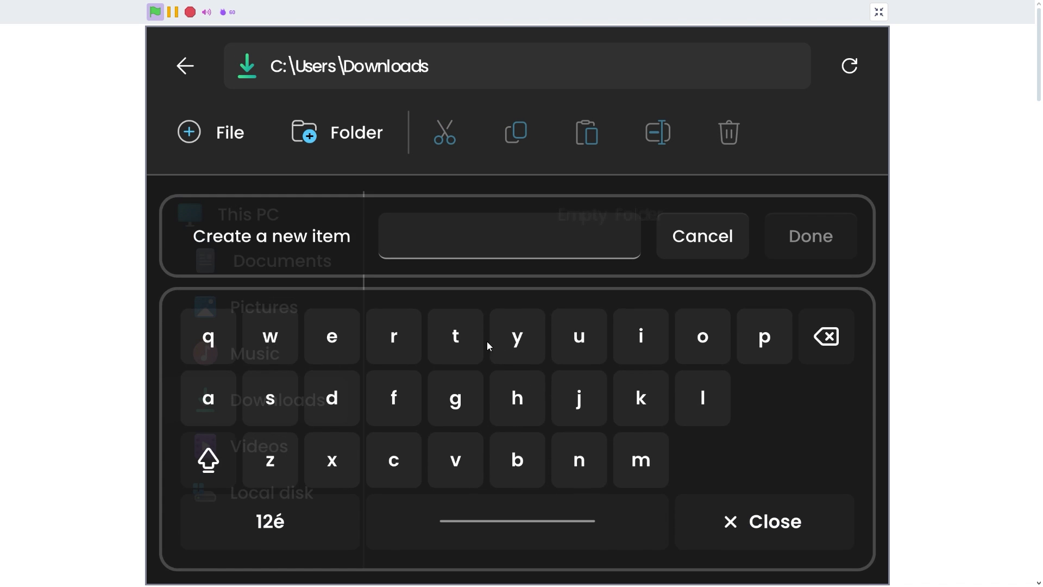
{"action": "type", "text": "rhythm"}
{"action": "left_click", "coordinate": [754, 265]}
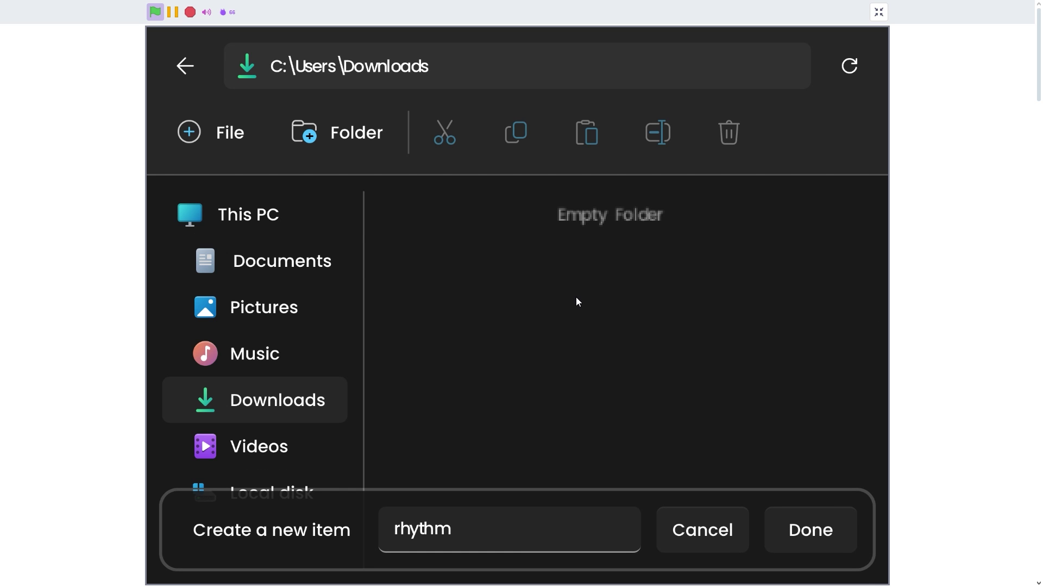
{"action": "left_click", "coordinate": [825, 531]}
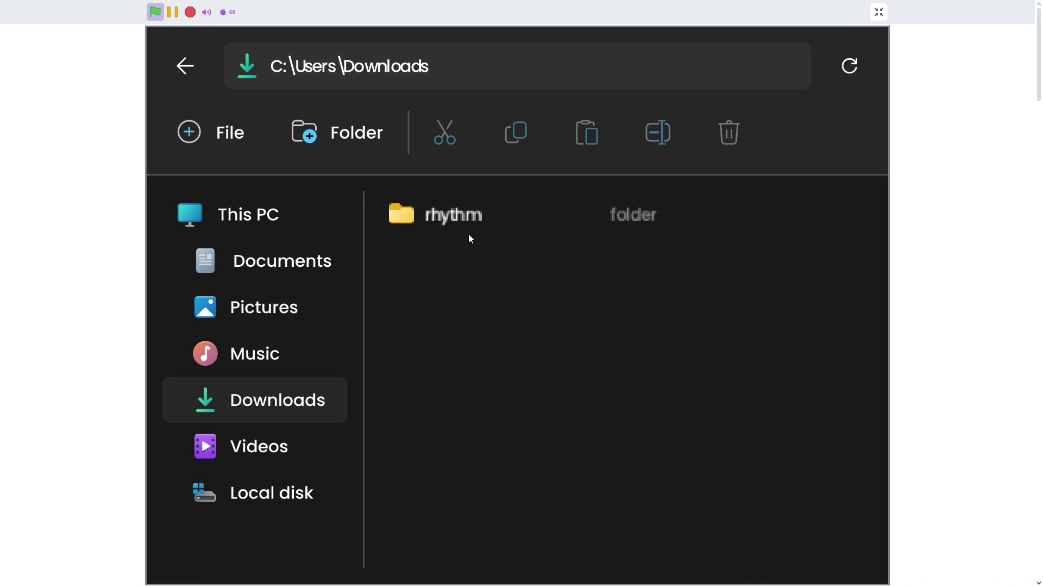
Open the rhythm folder, then set the wallpaper to the lake picture
{"action": "double_click", "coordinate": [430, 220]}
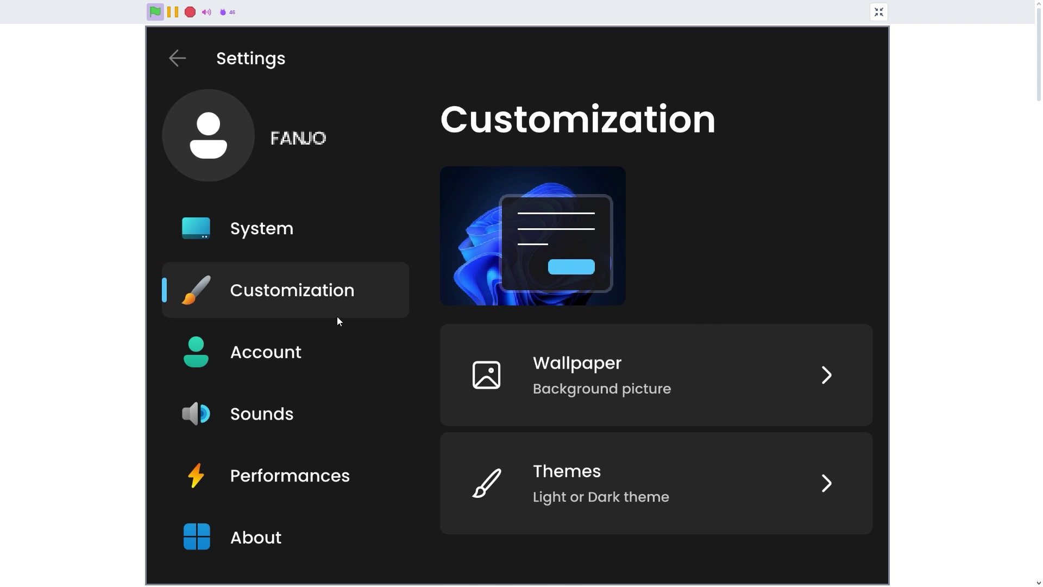
{"action": "left_click", "coordinate": [580, 350]}
{"action": "left_click", "coordinate": [622, 343]}
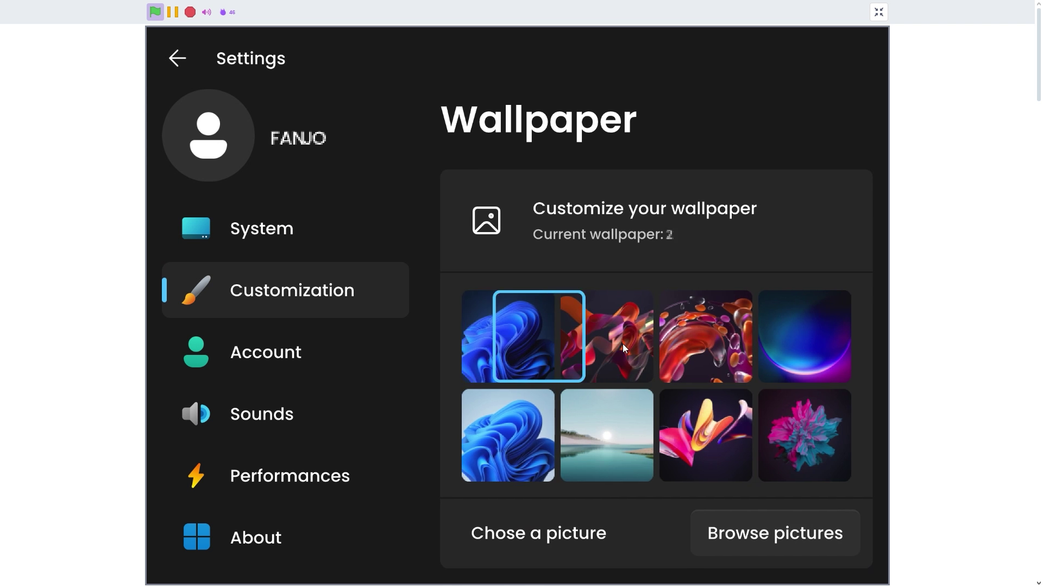
{"action": "left_click", "coordinate": [599, 441]}
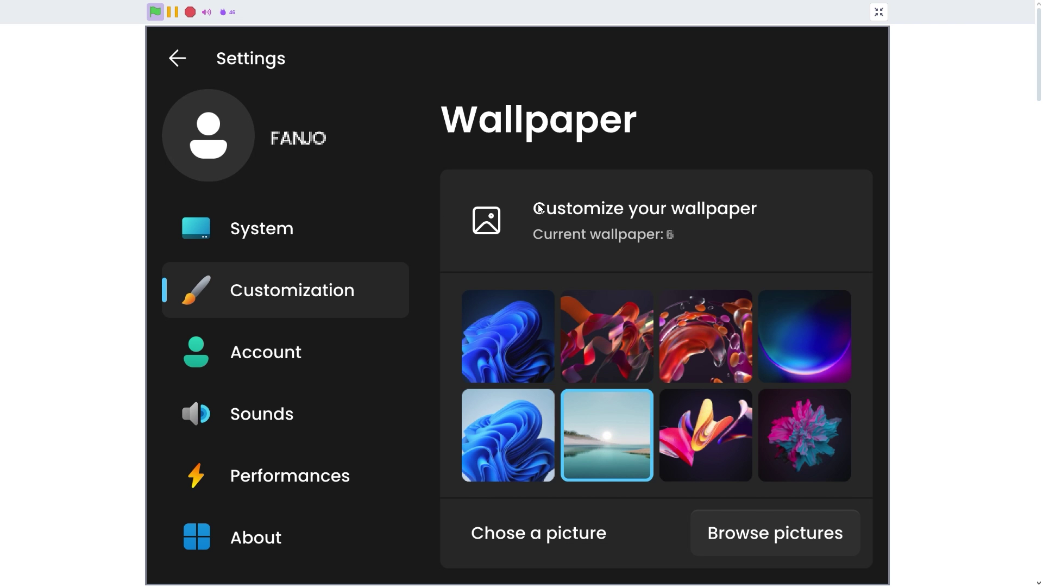
{"action": "left_click", "coordinate": [283, 299]}
Browse the Themes, Account, Sign-in options, and Sound settings pages
{"action": "left_click", "coordinate": [574, 472]}
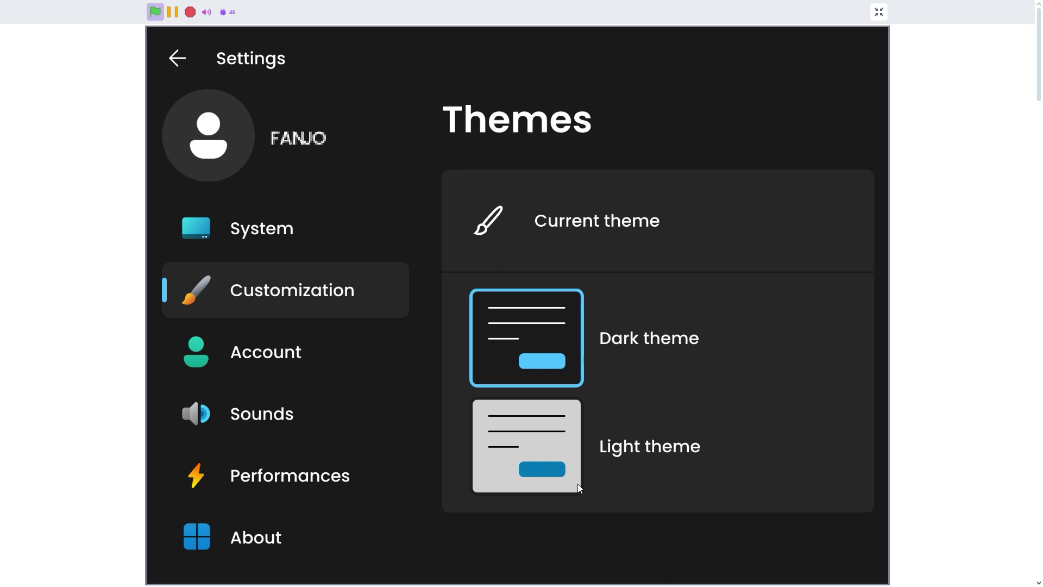
{"action": "left_click", "coordinate": [314, 307]}
{"action": "left_click", "coordinate": [313, 356]}
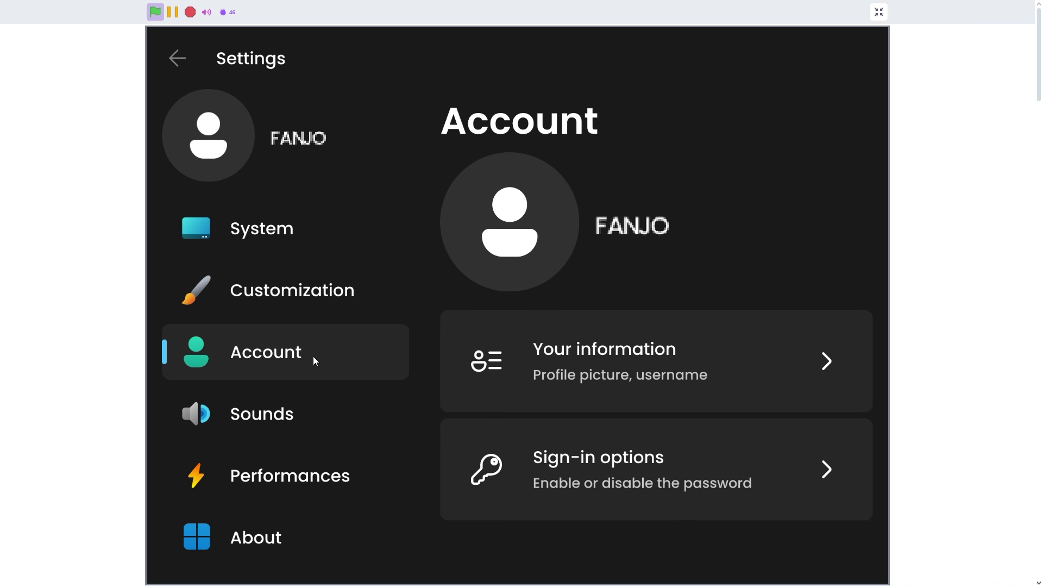
{"action": "left_click", "coordinate": [590, 470]}
{"action": "left_click", "coordinate": [343, 351]}
{"action": "left_click", "coordinate": [315, 430]}
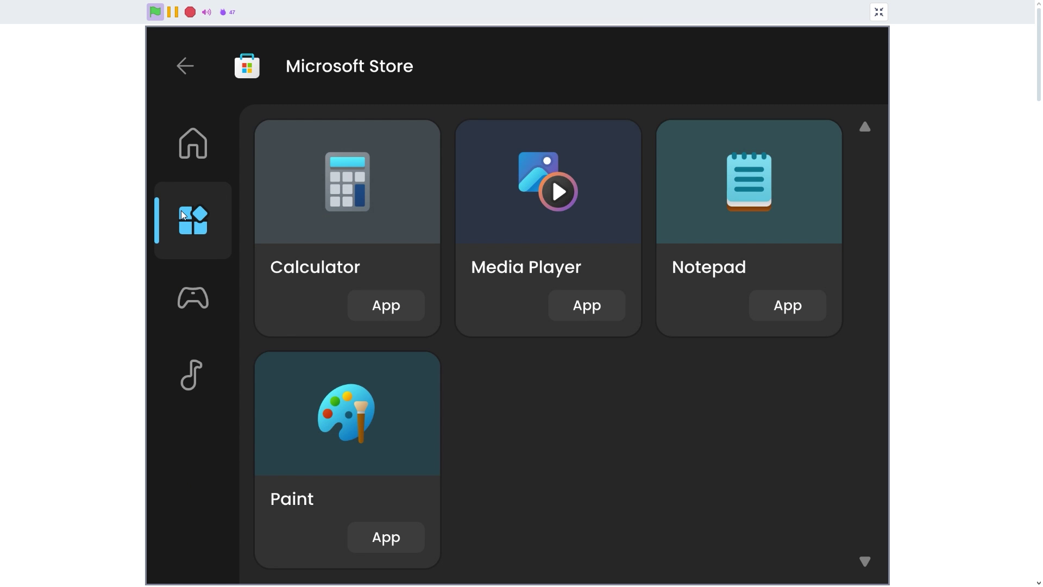
Install and open Media Player, hop the chicken forward in Crossy Road, then show Games
{"action": "left_click", "coordinate": [421, 231]}
{"action": "left_click", "coordinate": [758, 320]}
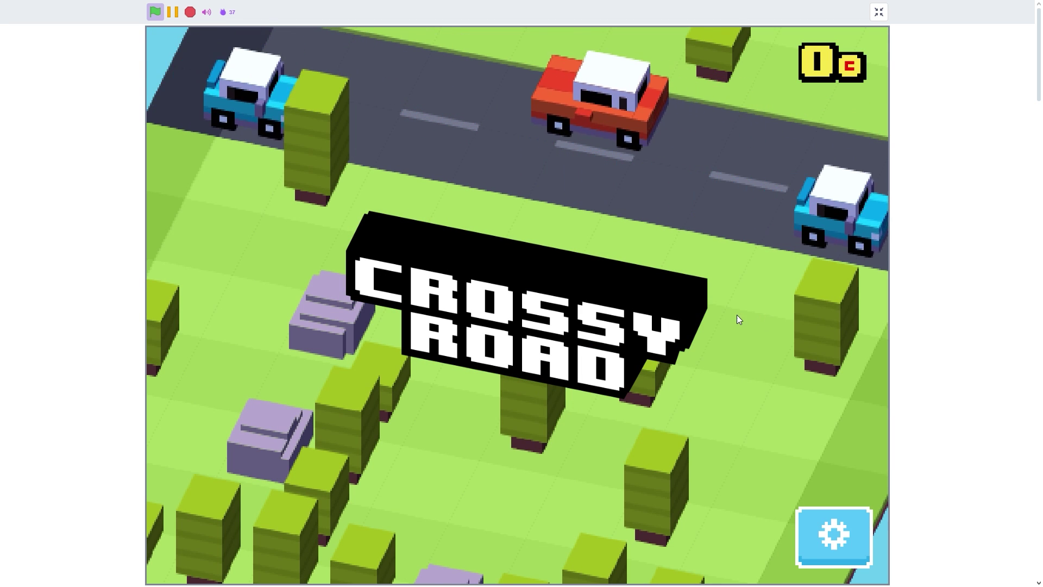
{"action": "left_click", "coordinate": [737, 315]}
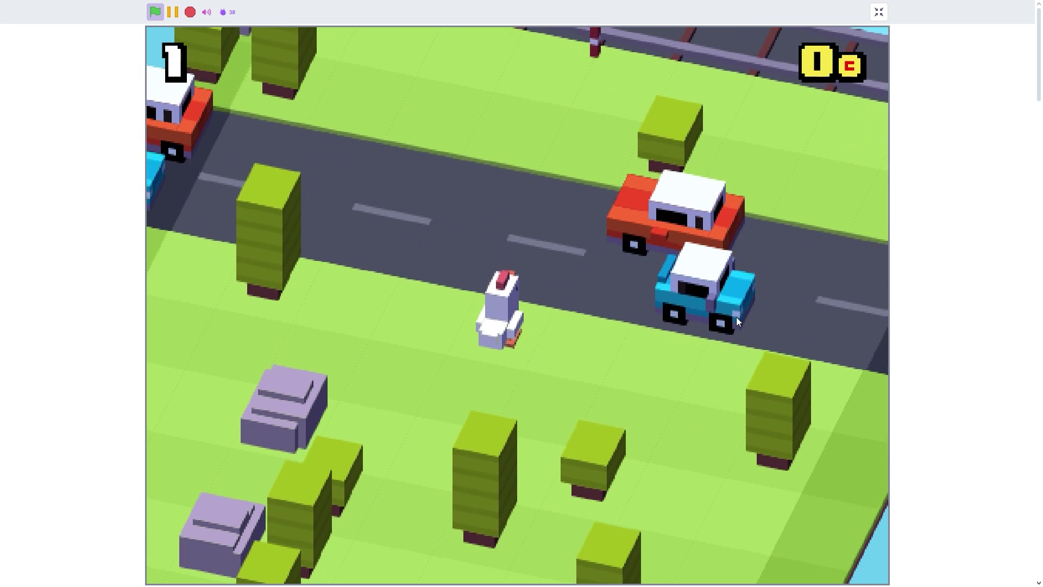
{"action": "key", "text": "Up"}
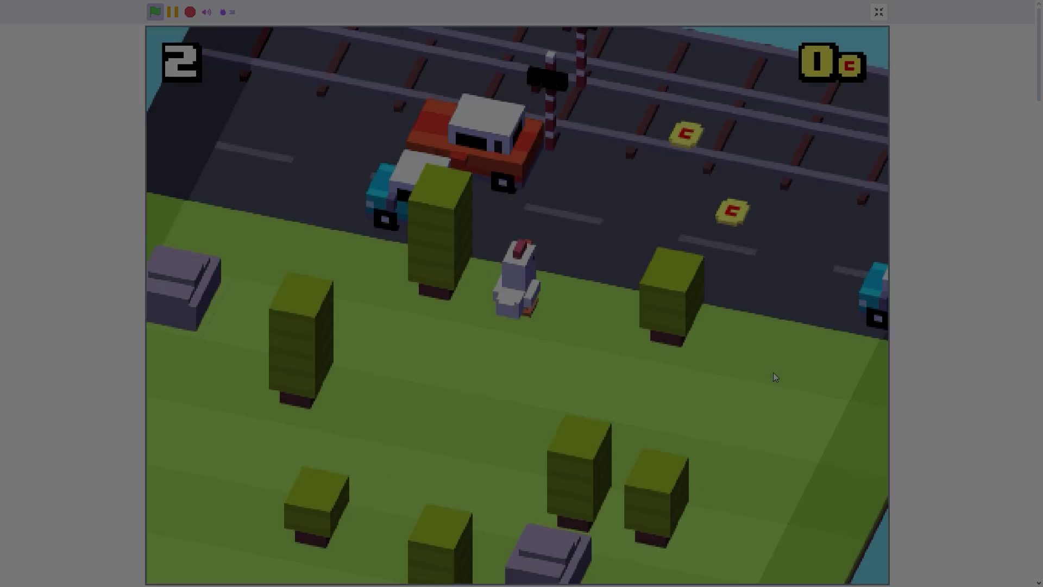
{"action": "key", "text": "Up"}
{"action": "key", "text": "Up"}
{"action": "key", "text": "Up"}
{"action": "key", "text": "Up"}
{"action": "key", "text": "Up"}
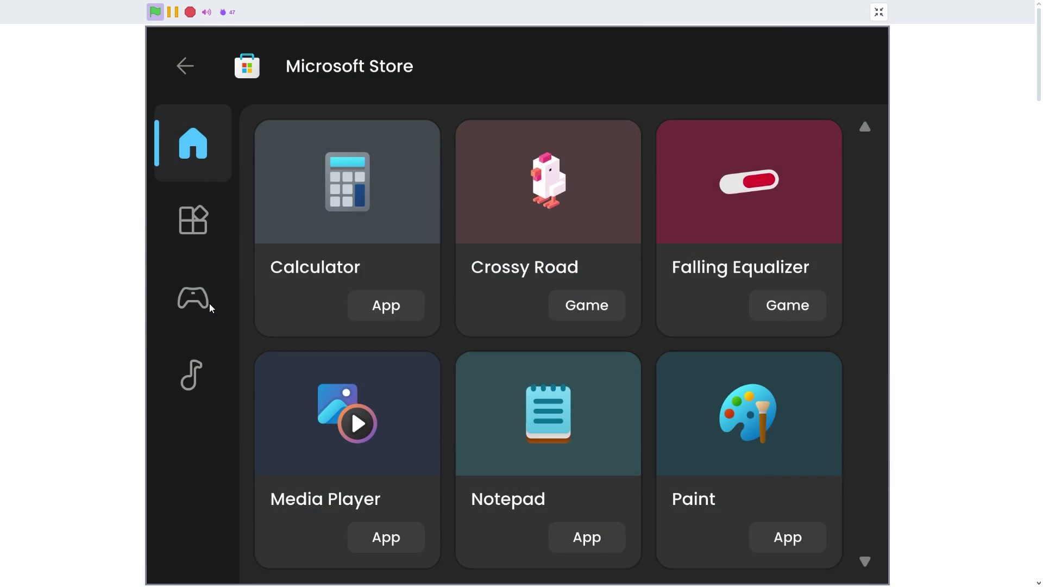
{"action": "left_click", "coordinate": [209, 303]}
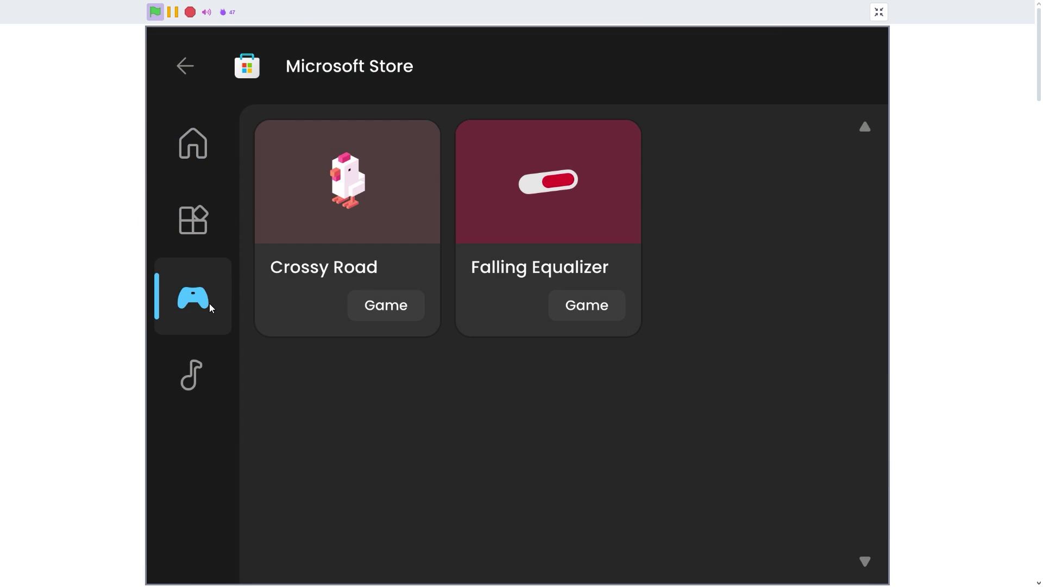
Select the Music note category in the Microsoft Store sidebar
{"action": "left_click", "coordinate": [185, 381]}
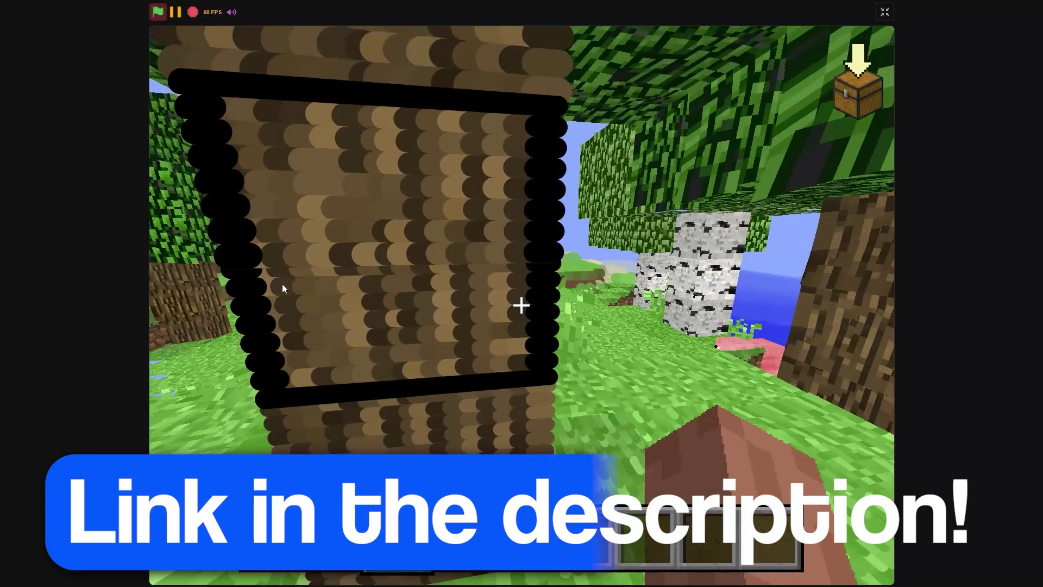